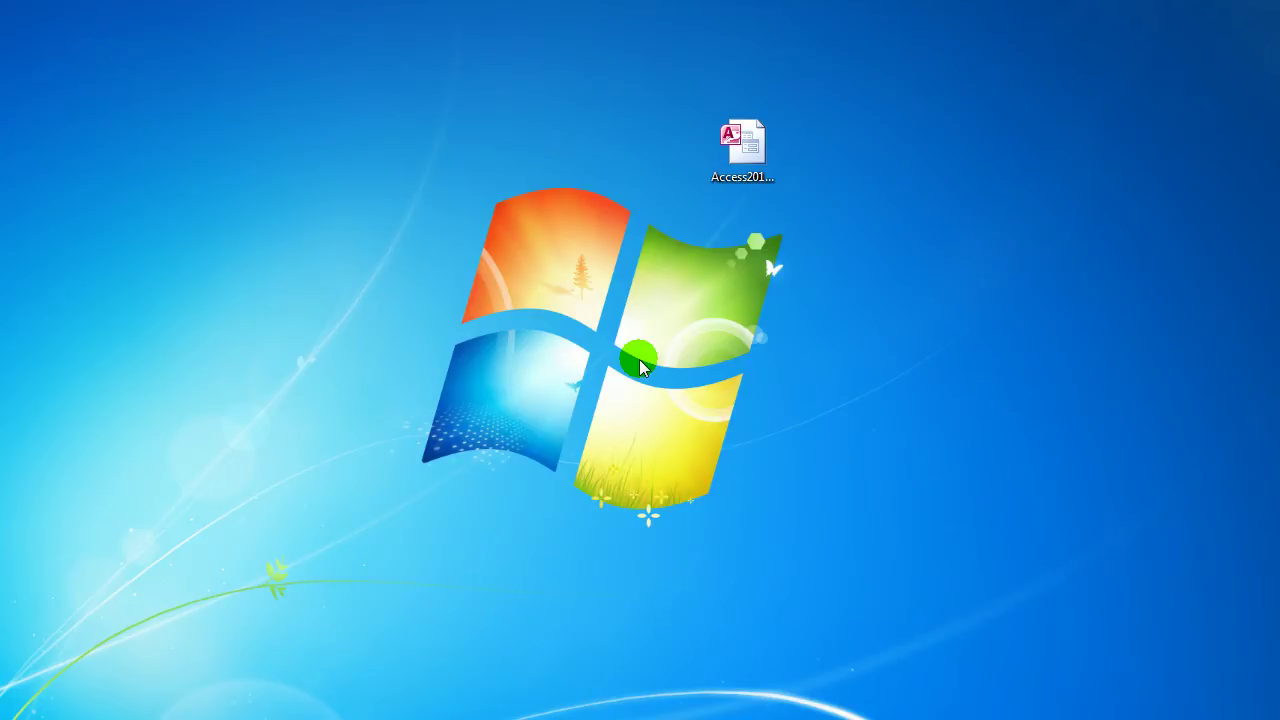
Step: Open the Access2013_DB_46 database file from the desktop with Access
{"action": "left_click", "coordinate": [762, 143]}
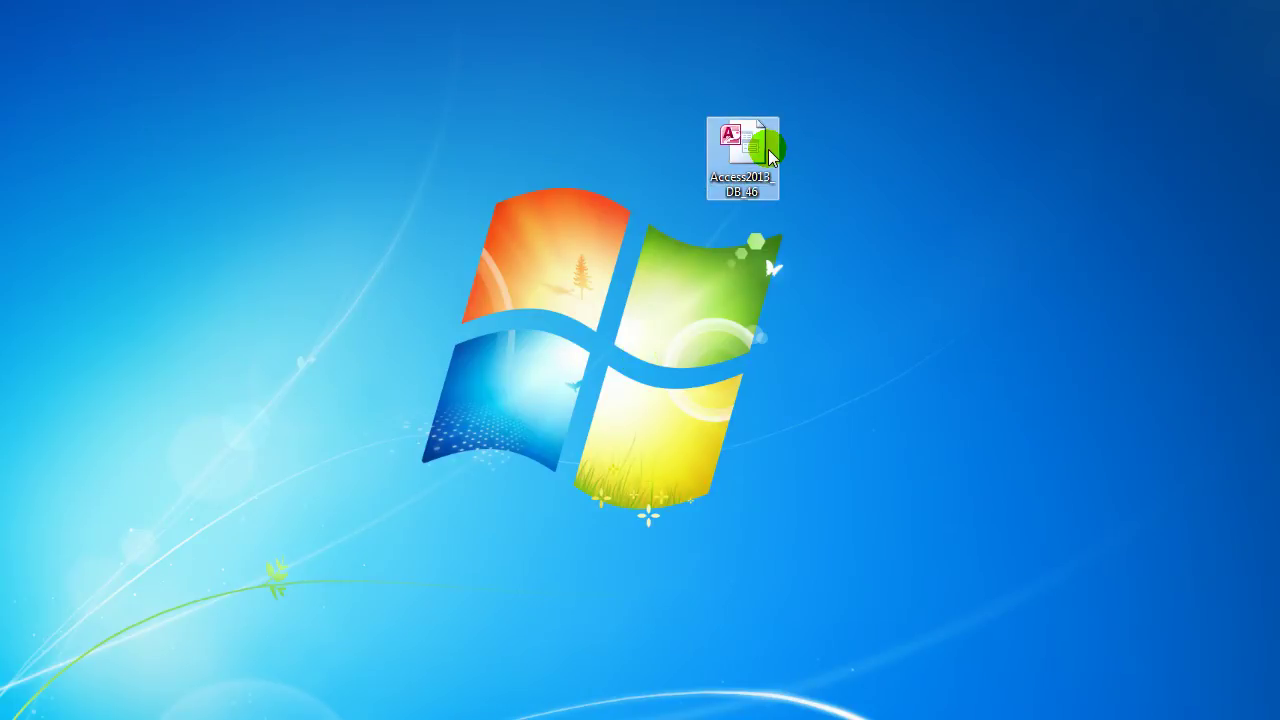
{"action": "right_click", "coordinate": [736, 143]}
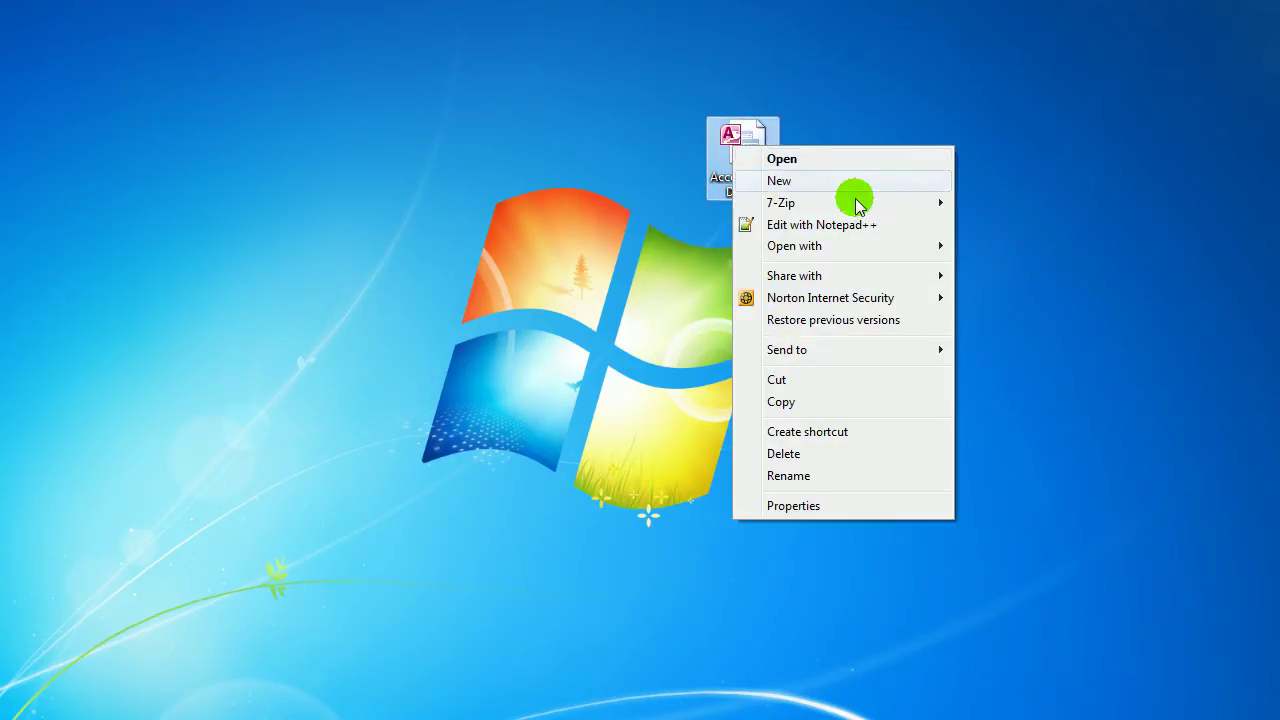
{"action": "mouse_move", "coordinate": [906, 251]}
{"action": "left_click", "coordinate": [955, 266]}
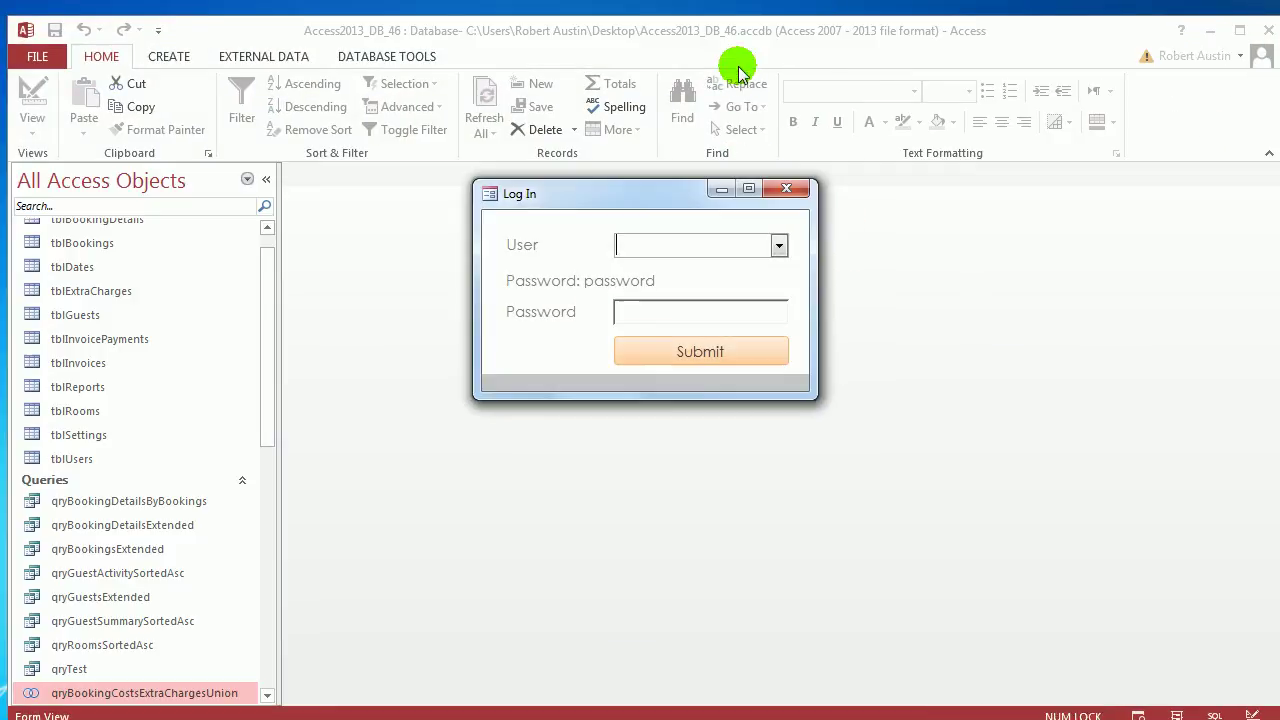
Step: Log in to the database by choosing the first listed user and entering the account password
{"action": "left_click", "coordinate": [779, 245]}
{"action": "left_click", "coordinate": [737, 271]}
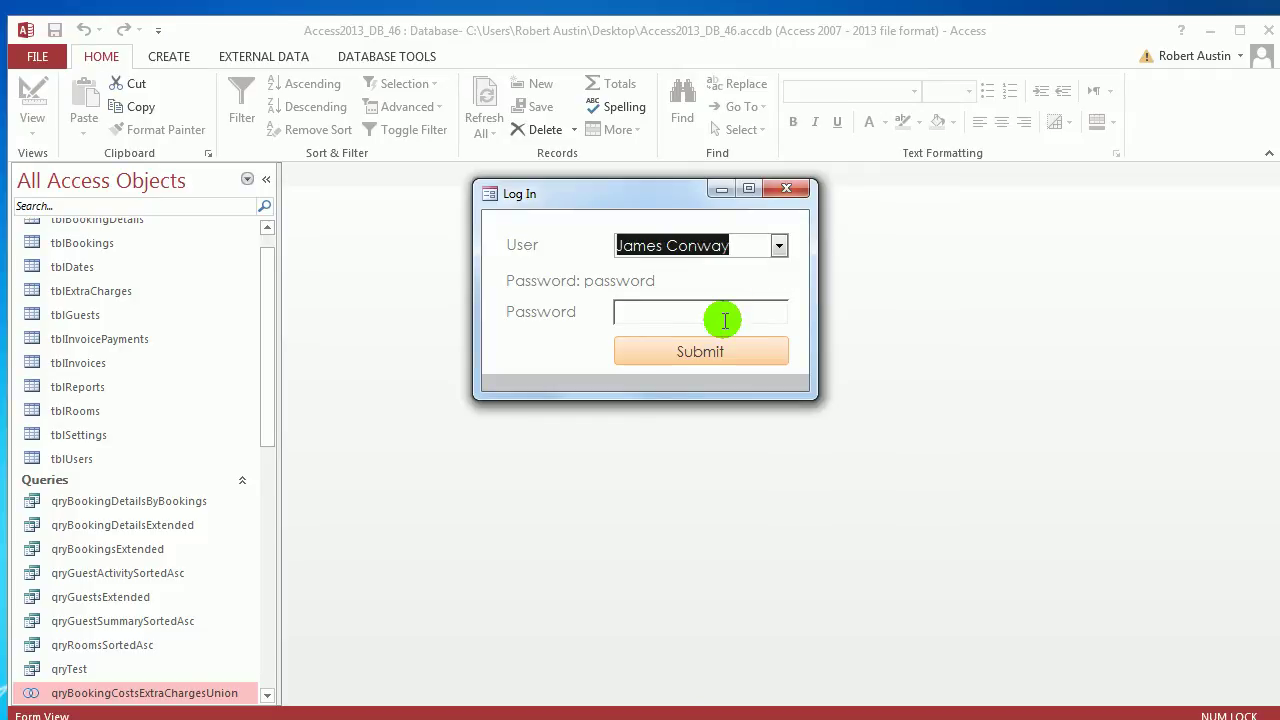
{"action": "left_click", "coordinate": [721, 315]}
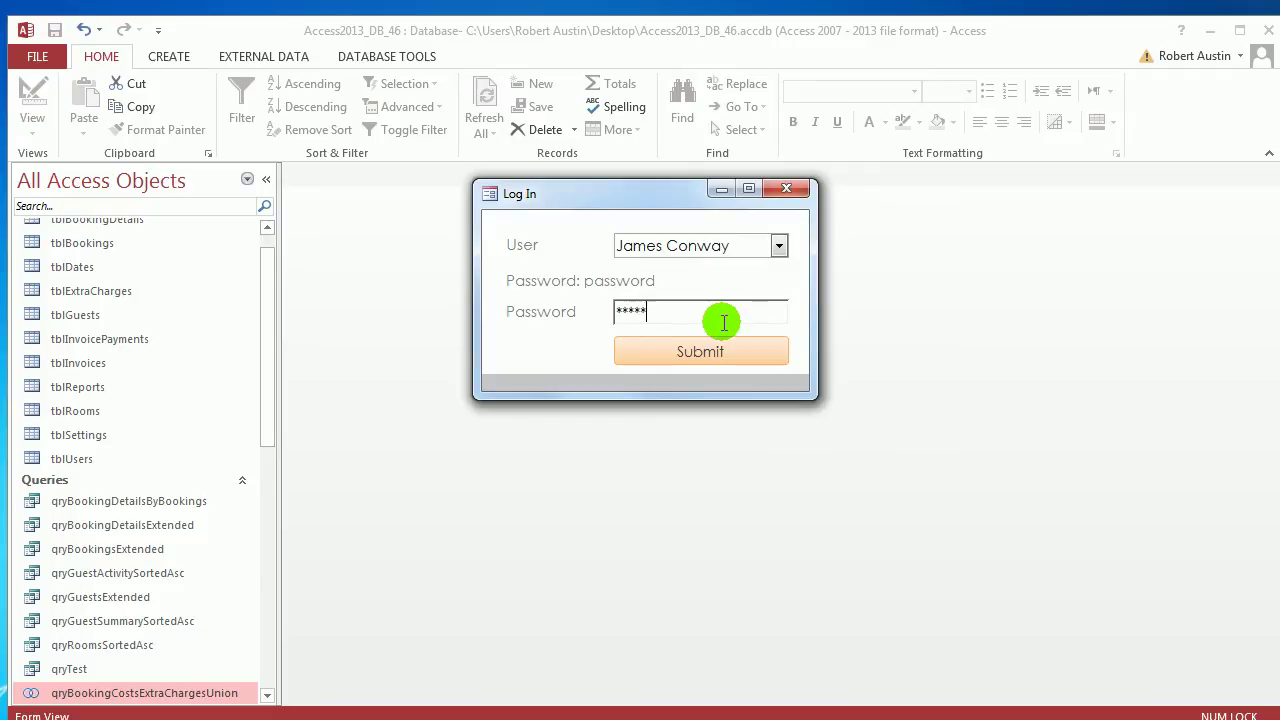
{"action": "left_click", "coordinate": [725, 358]}
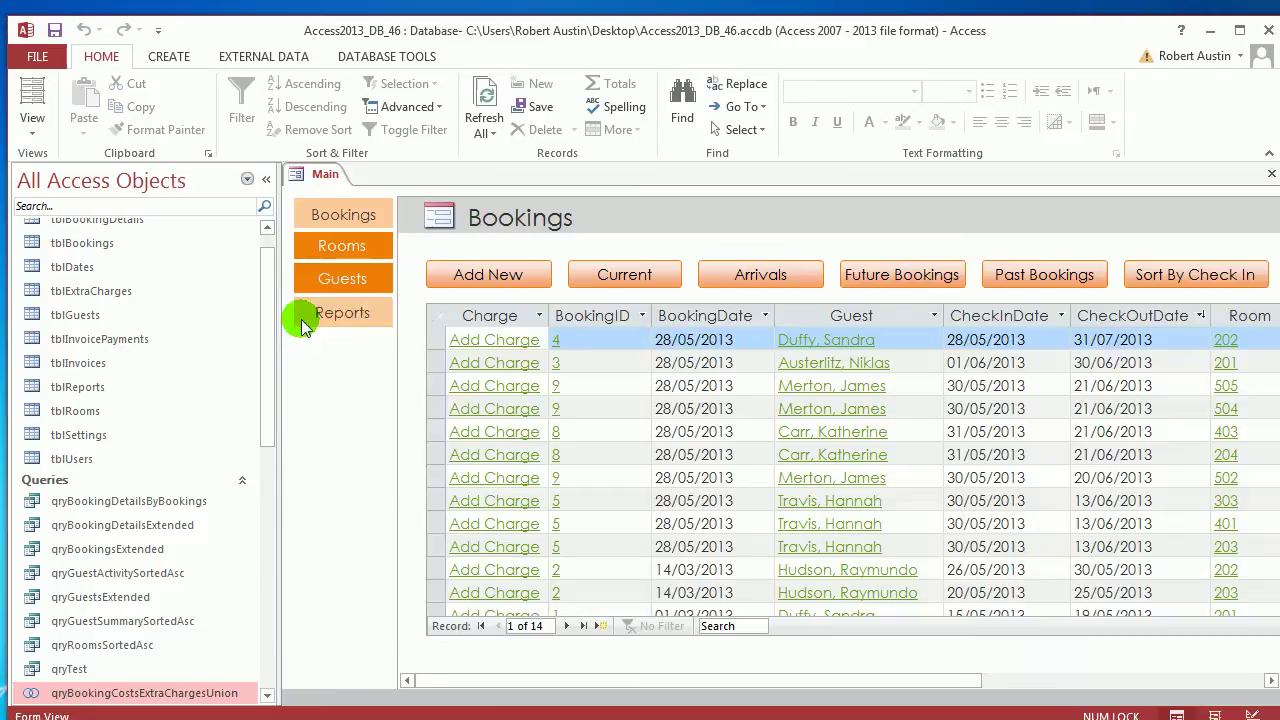
Step: Close the Main form and open qryBookingCostsExtraChargesUnion in Datasheet View to review its booking charges
{"action": "right_click", "coordinate": [319, 175]}
{"action": "left_click", "coordinate": [358, 207]}
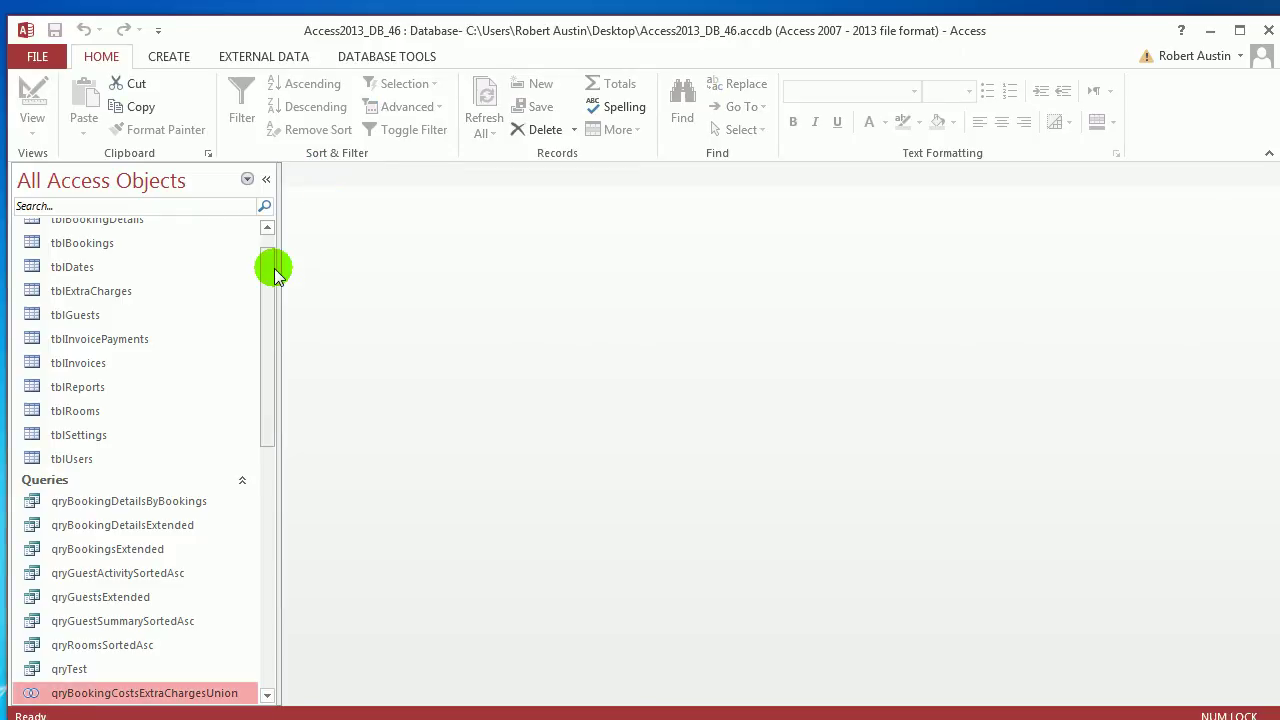
{"action": "left_click_drag", "start_coordinate": [271, 266], "coordinate": [272, 330]}
{"action": "double_click", "coordinate": [108, 546]}
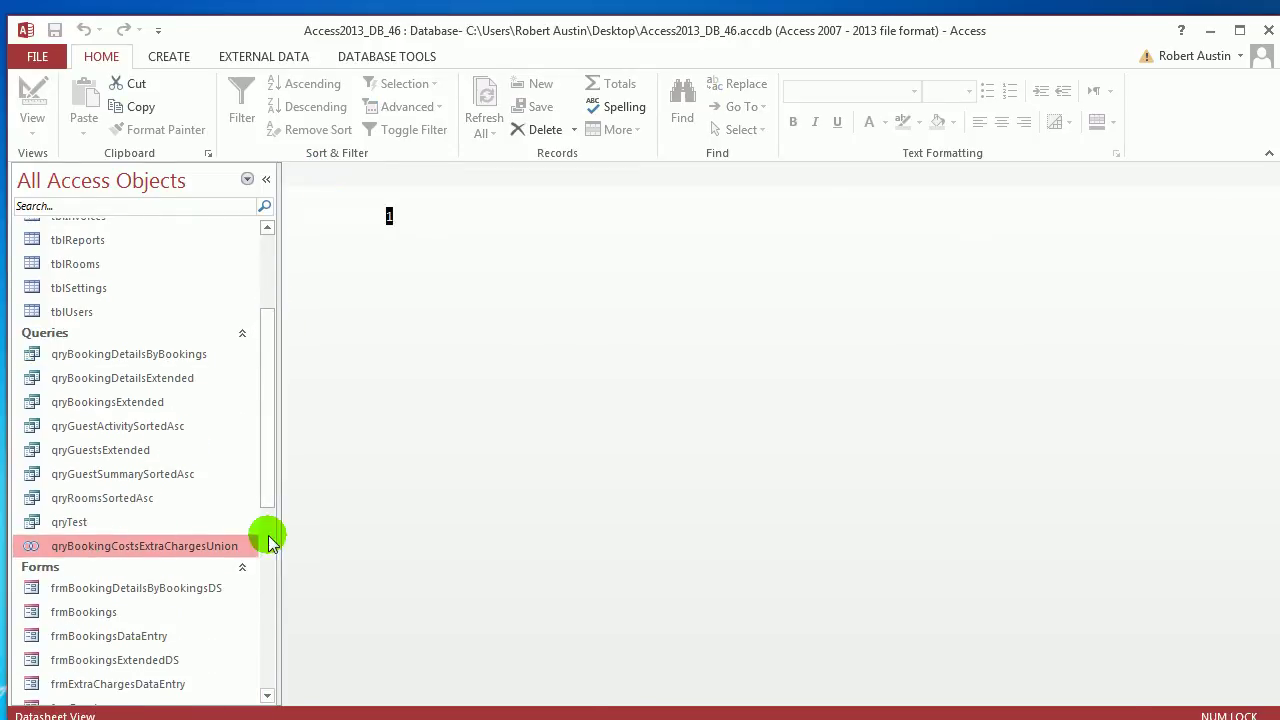
{"action": "left_click", "coordinate": [266, 179]}
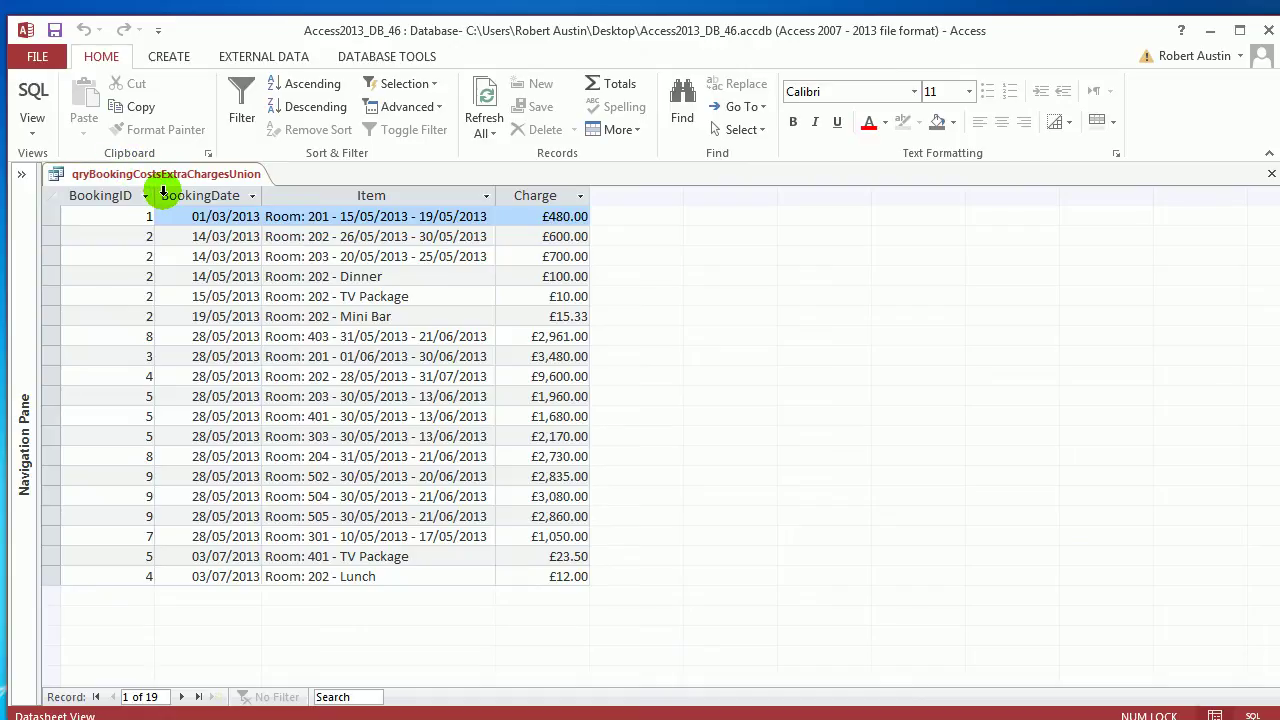
{"action": "left_click", "coordinate": [22, 176]}
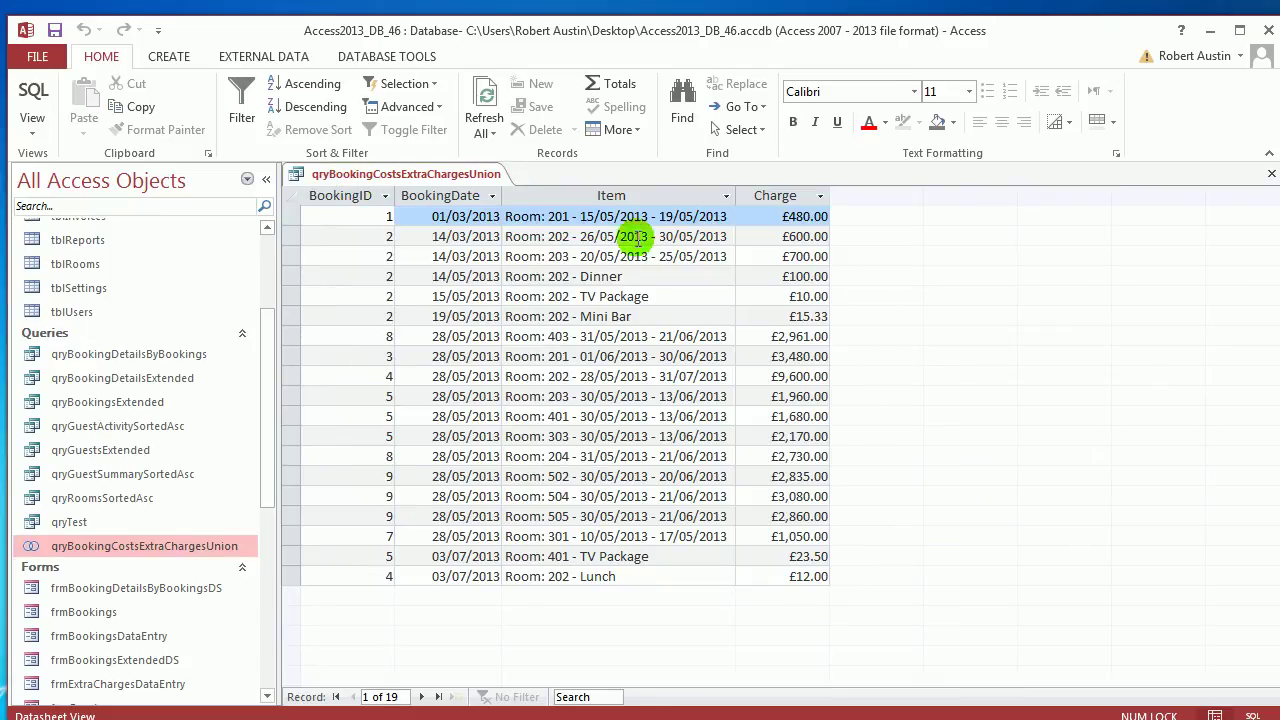
Step: Open tblInvoicePayments and fit the InvoicePaymentID and InvoiceID_FK columns to their headings
{"action": "left_click_drag", "start_coordinate": [272, 330], "coordinate": [277, 257]}
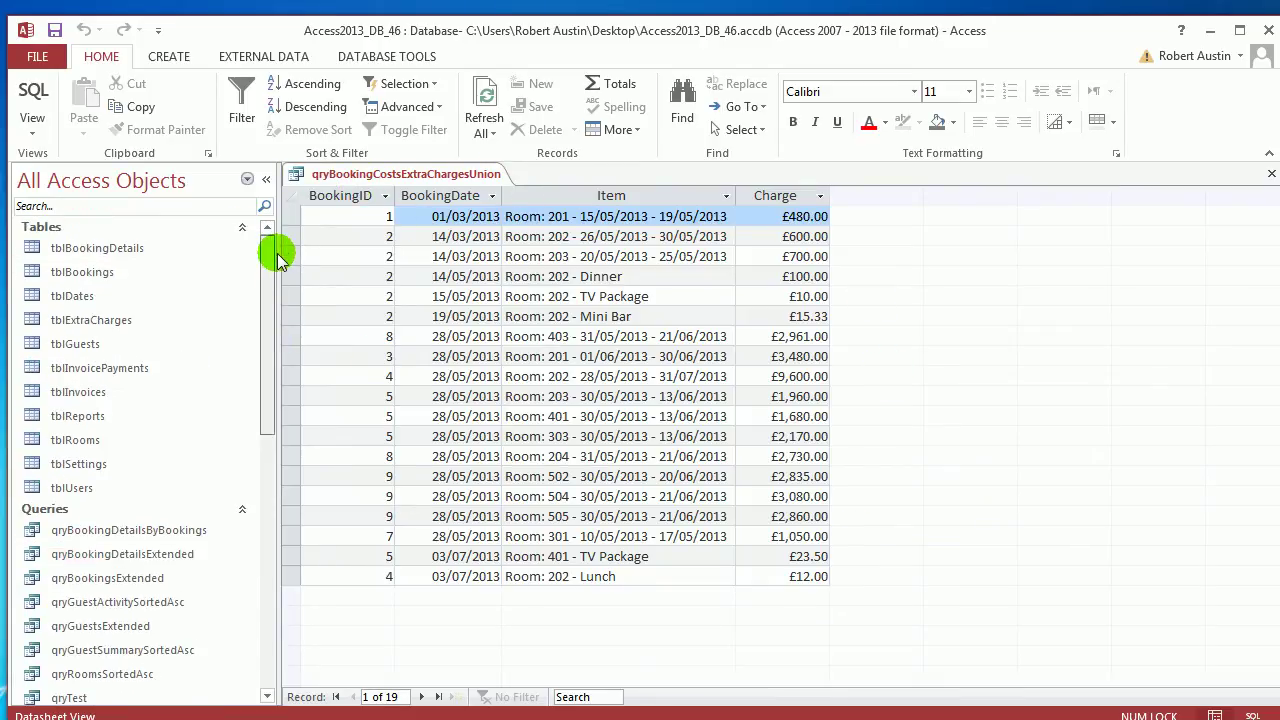
{"action": "double_click", "coordinate": [118, 374]}
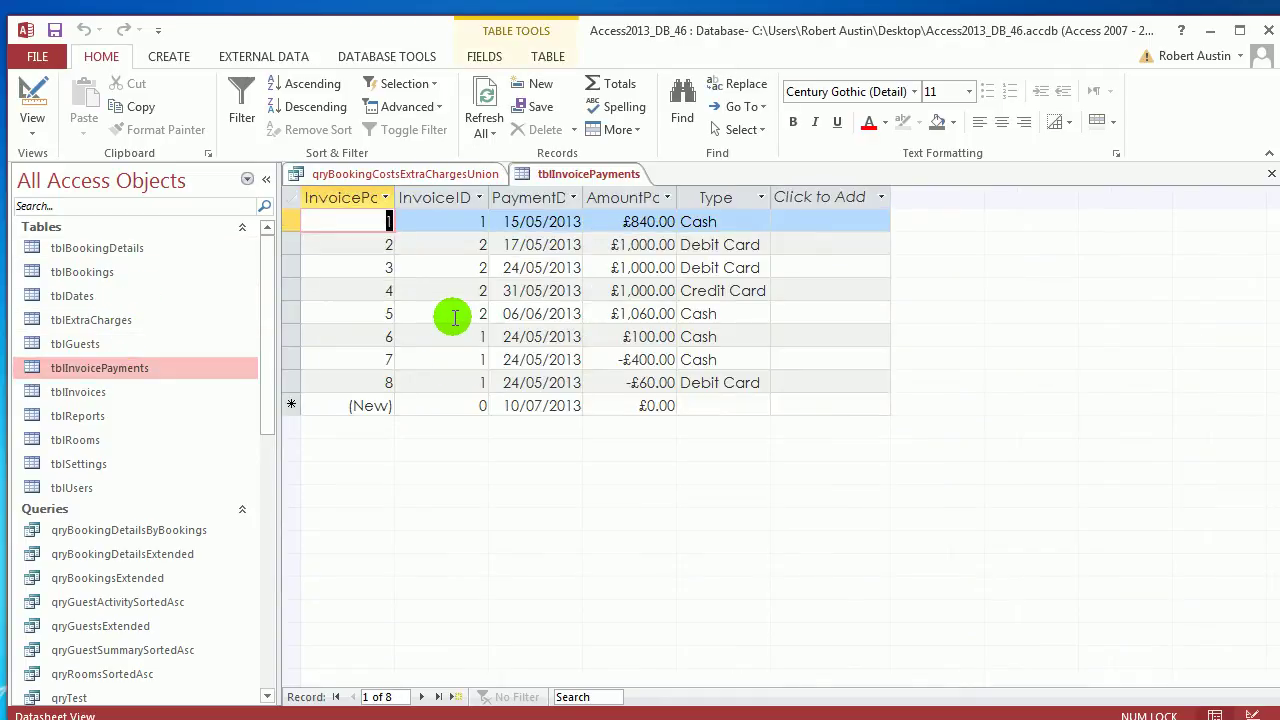
{"action": "double_click", "coordinate": [395, 198]}
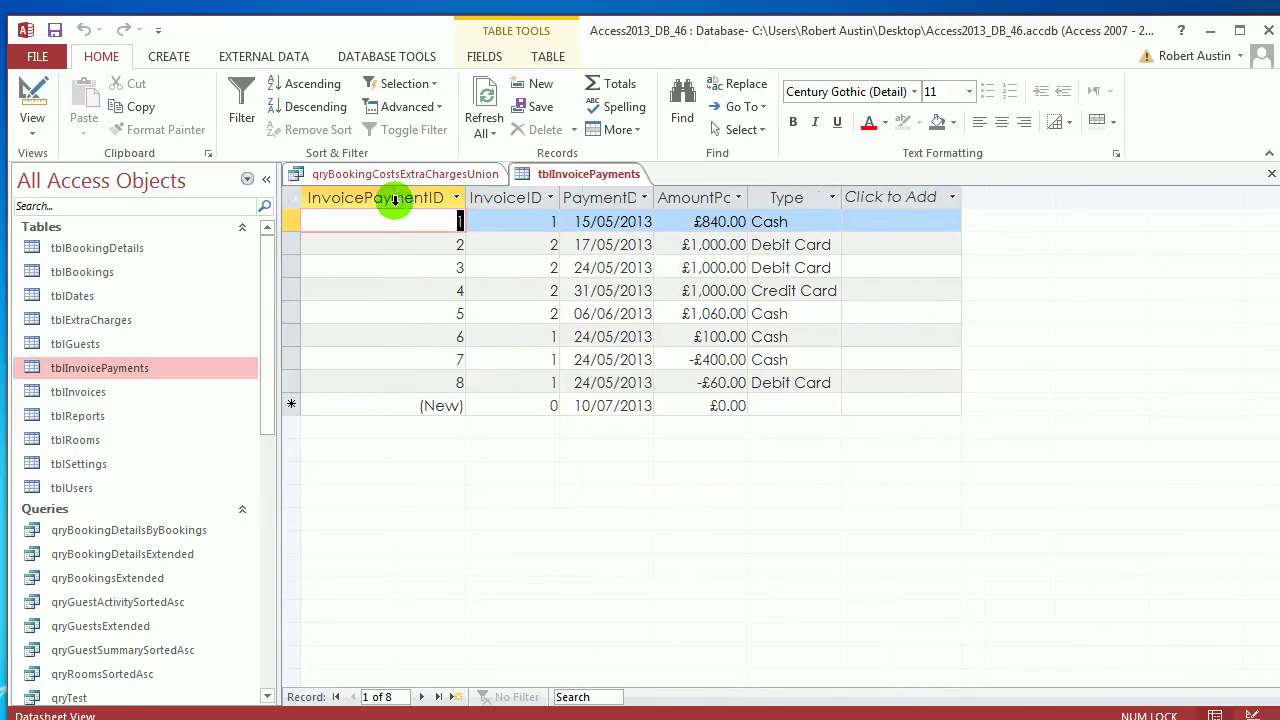
{"action": "double_click", "coordinate": [561, 198]}
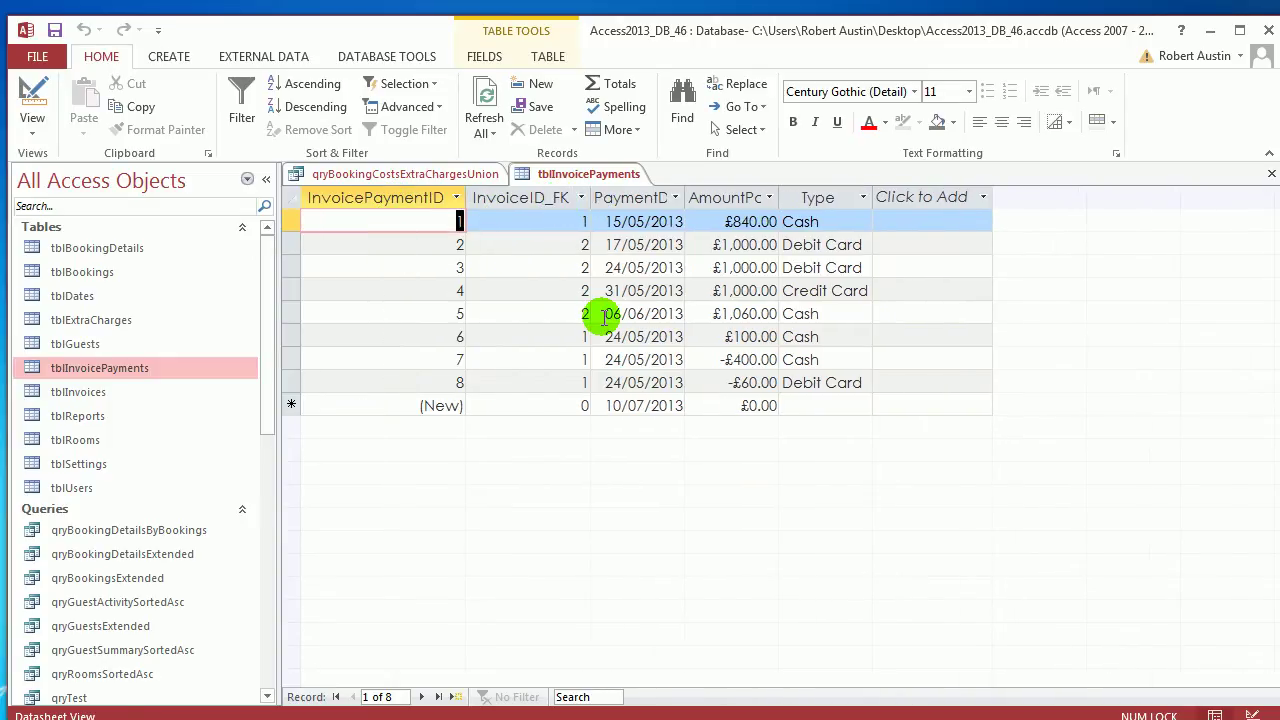
Step: Close tblInvoicePayments with its layout changes saved, and close qryBookingCostsExtraChargesUnion
{"action": "right_click", "coordinate": [604, 185]}
{"action": "left_click", "coordinate": [648, 217]}
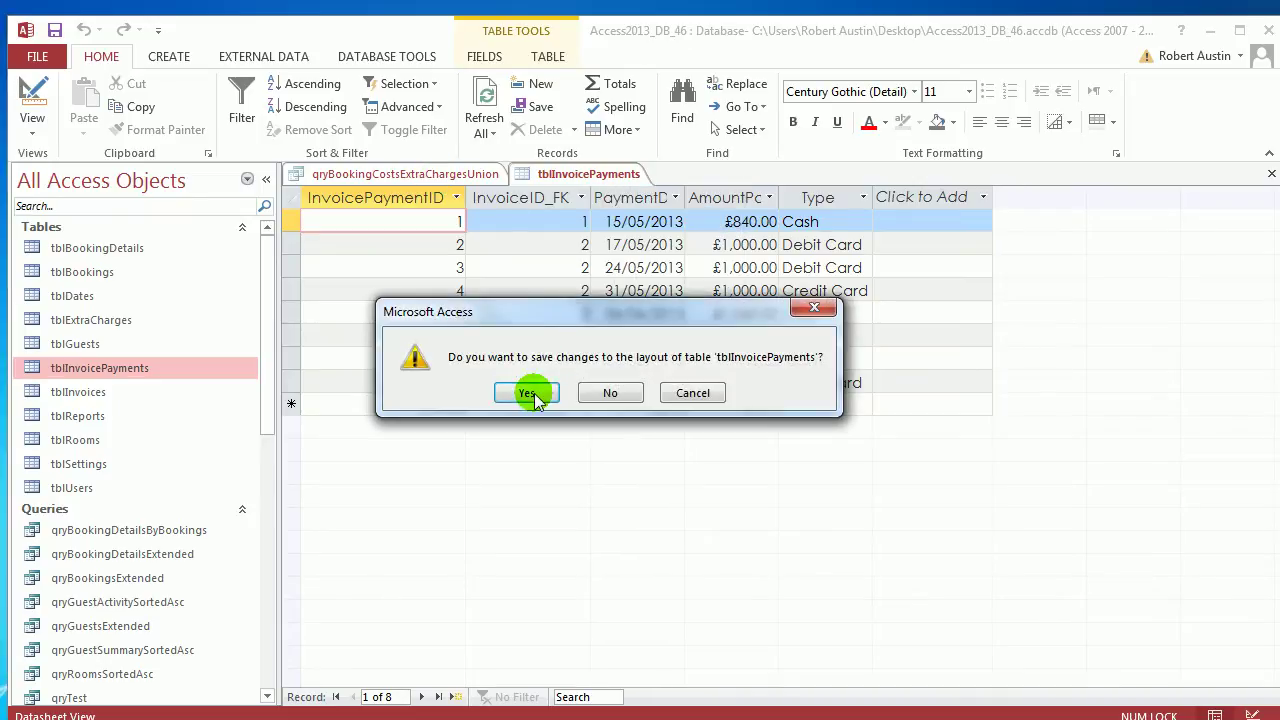
{"action": "left_click", "coordinate": [530, 393]}
{"action": "right_click", "coordinate": [440, 180]}
{"action": "left_click", "coordinate": [456, 208]}
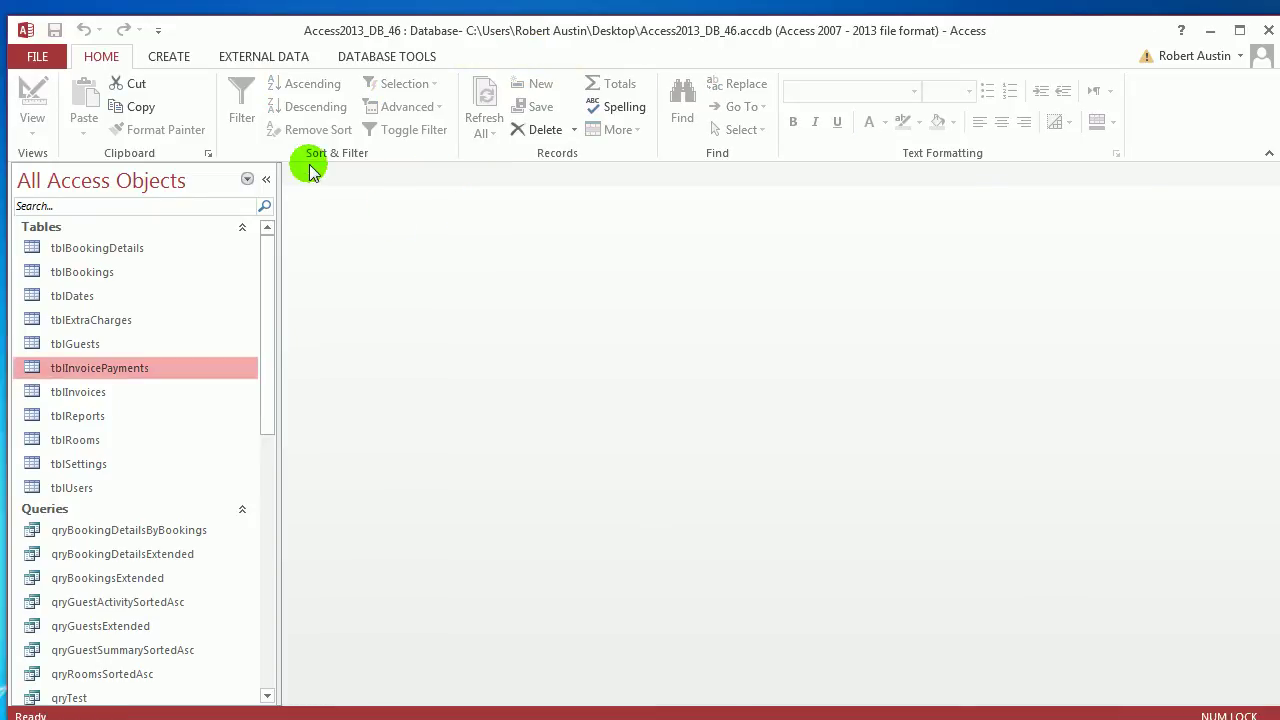
Step: Create a new query in Design View and add the tblInvoicePayments table to it
{"action": "left_click", "coordinate": [168, 57]}
{"action": "left_click", "coordinate": [310, 110]}
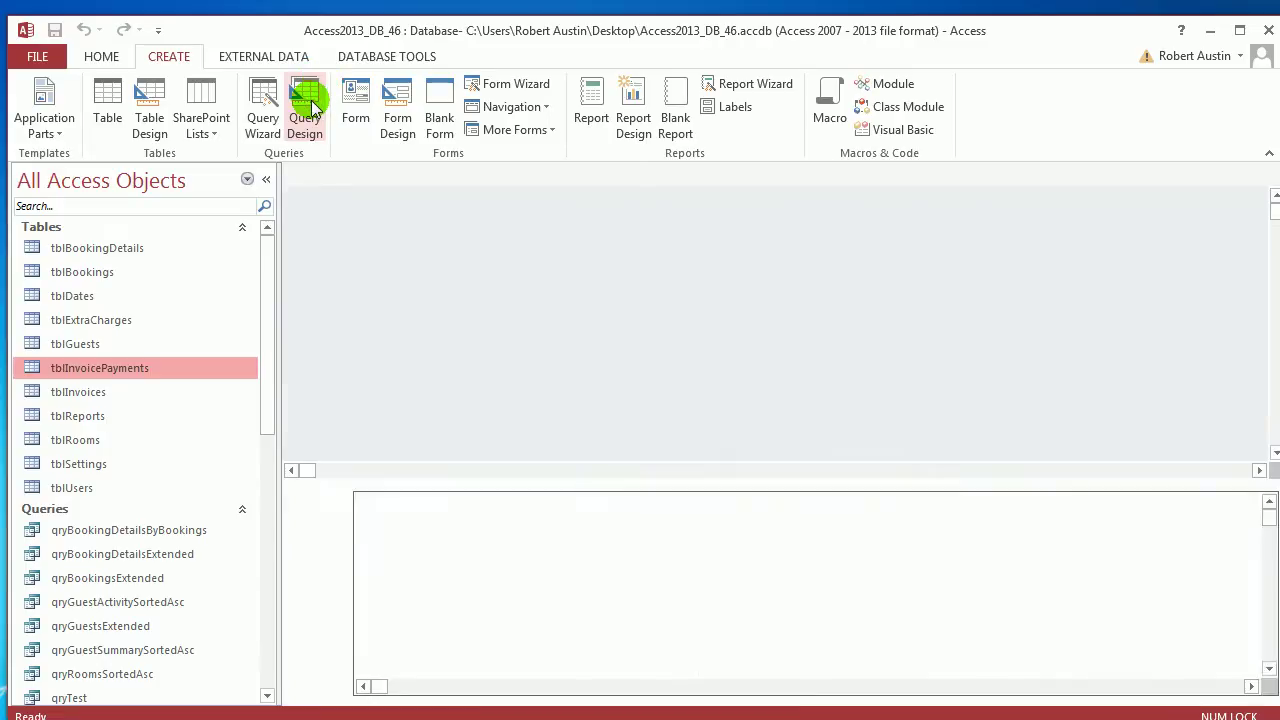
{"action": "left_click_drag", "start_coordinate": [646, 447], "coordinate": [604, 188]}
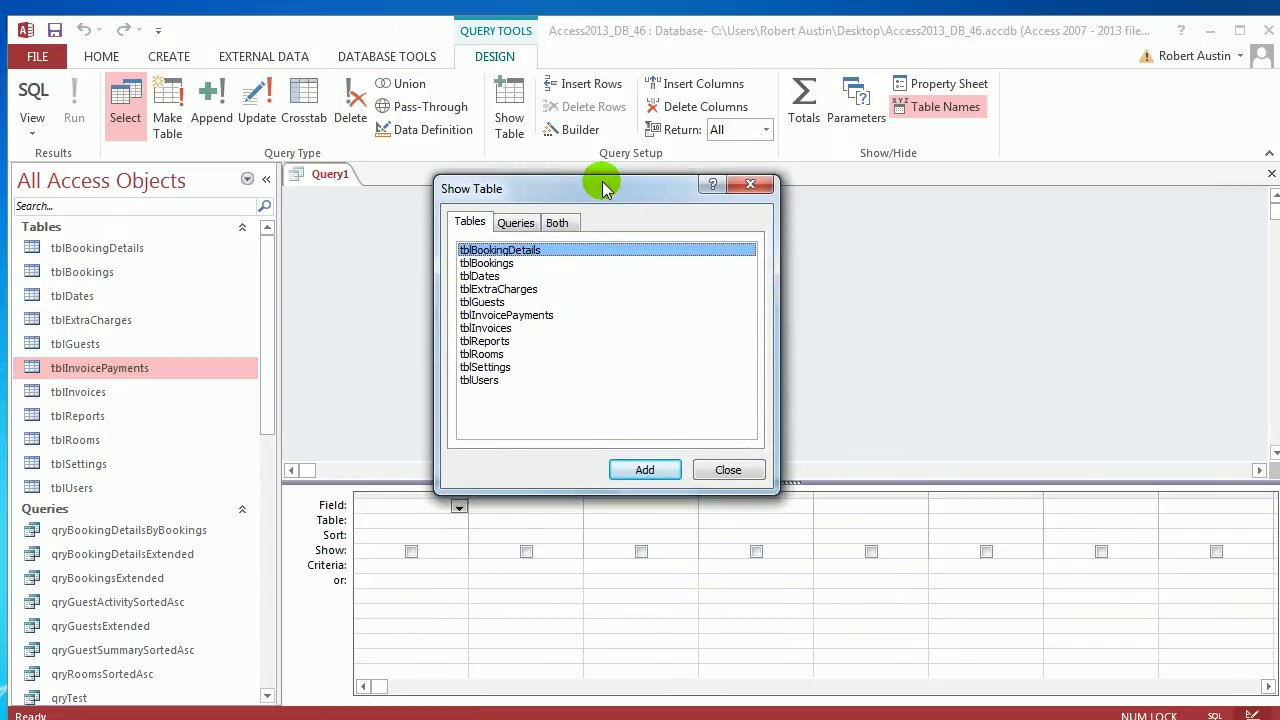
{"action": "left_click", "coordinate": [530, 316]}
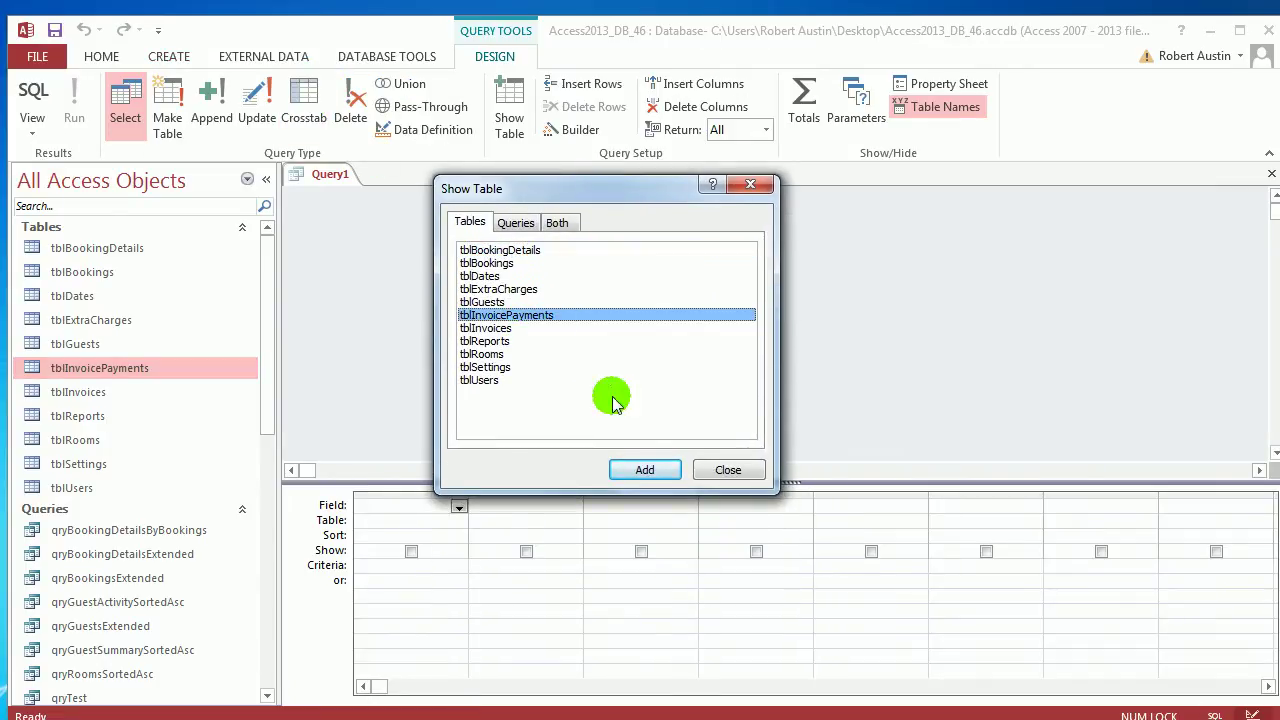
{"action": "left_click", "coordinate": [645, 470]}
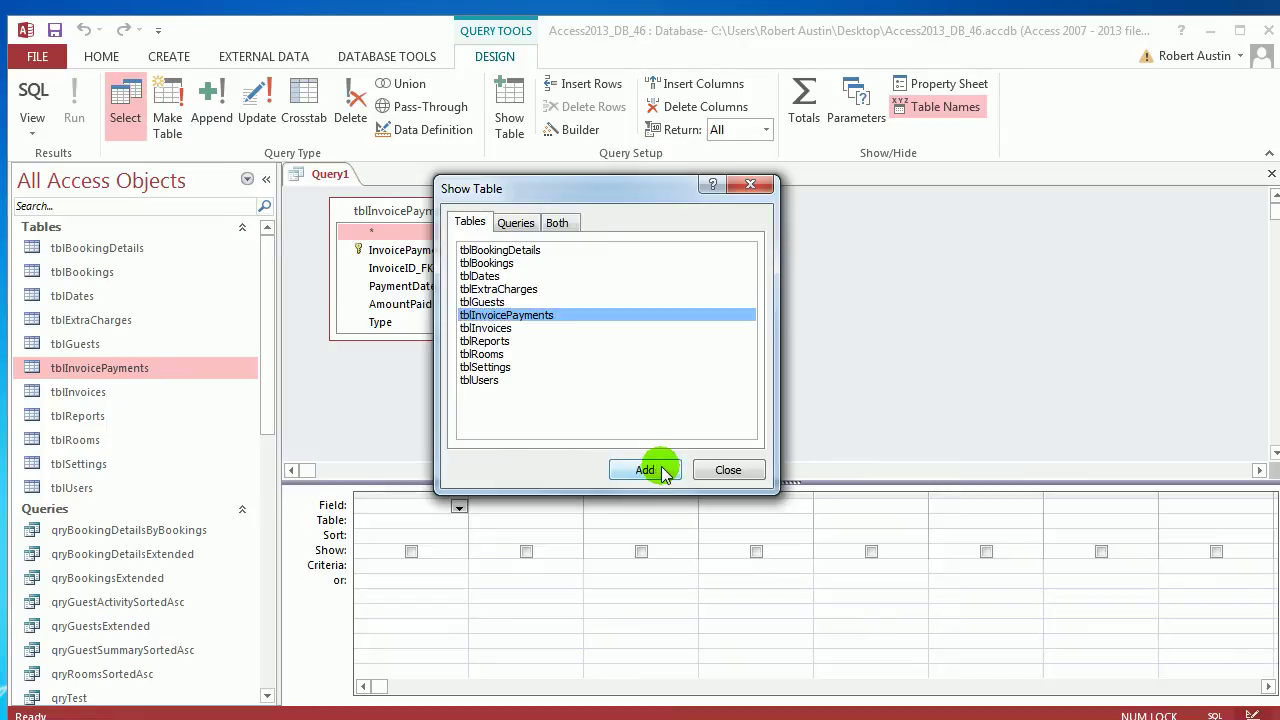
{"action": "left_click", "coordinate": [727, 470]}
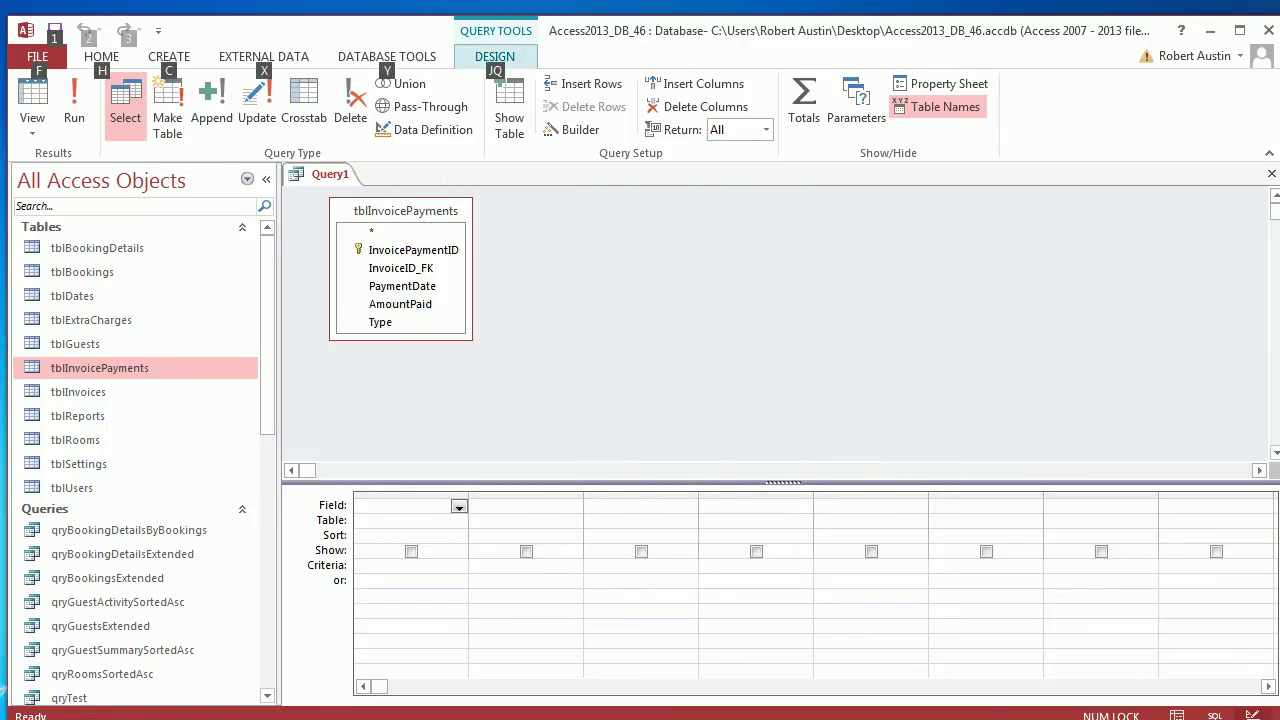
{"action": "left_click", "coordinate": [611, 240]}
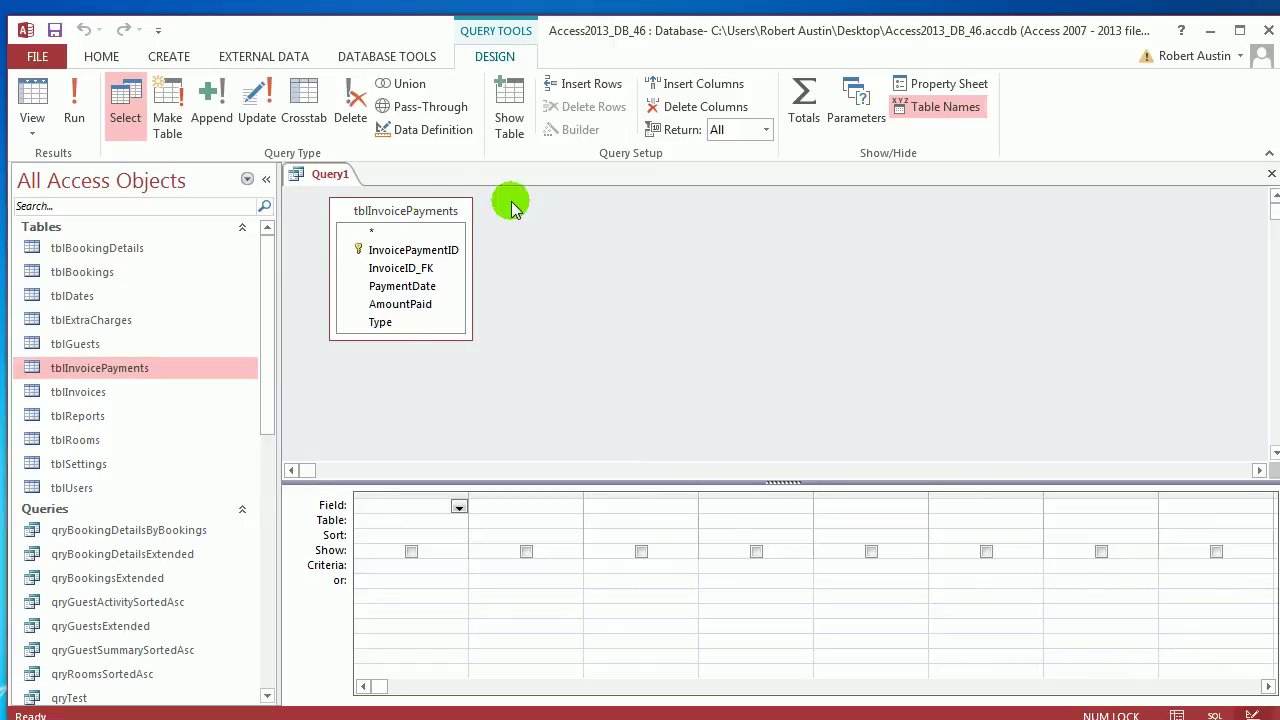
Step: Add the tblInvoices table to the query beside tblInvoicePayments
{"action": "right_click", "coordinate": [595, 223]}
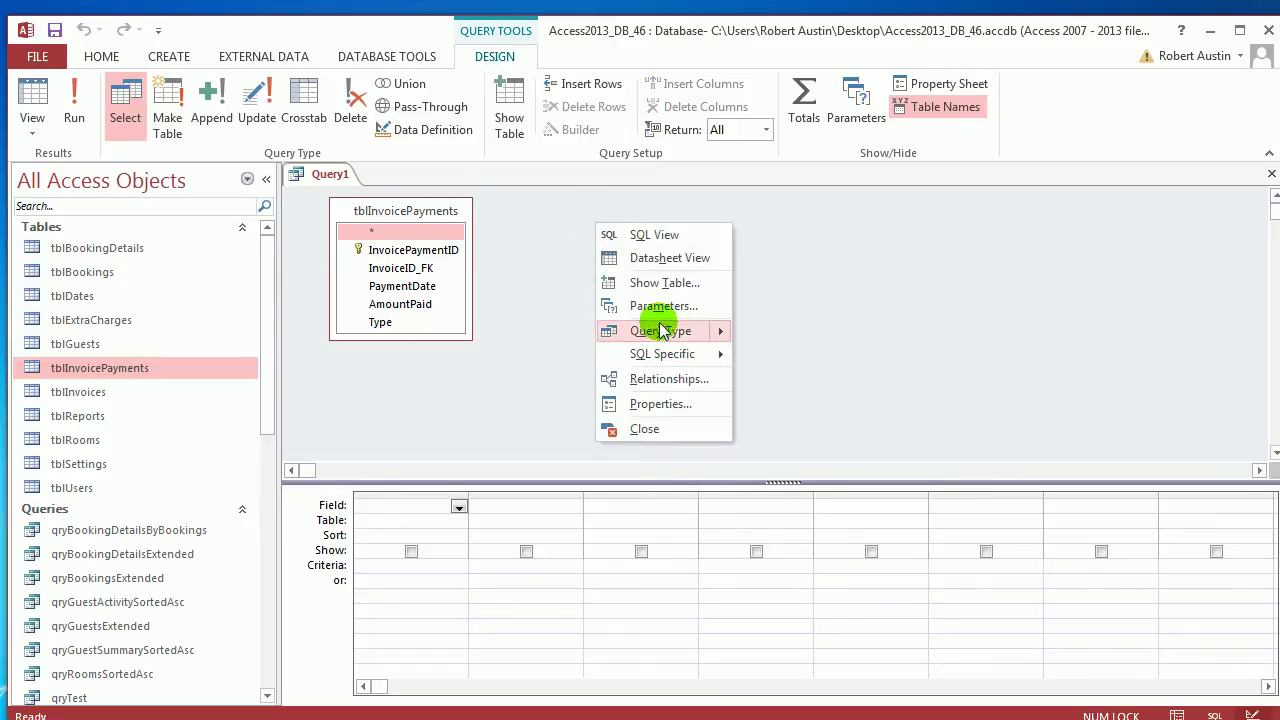
{"action": "left_click", "coordinate": [677, 285]}
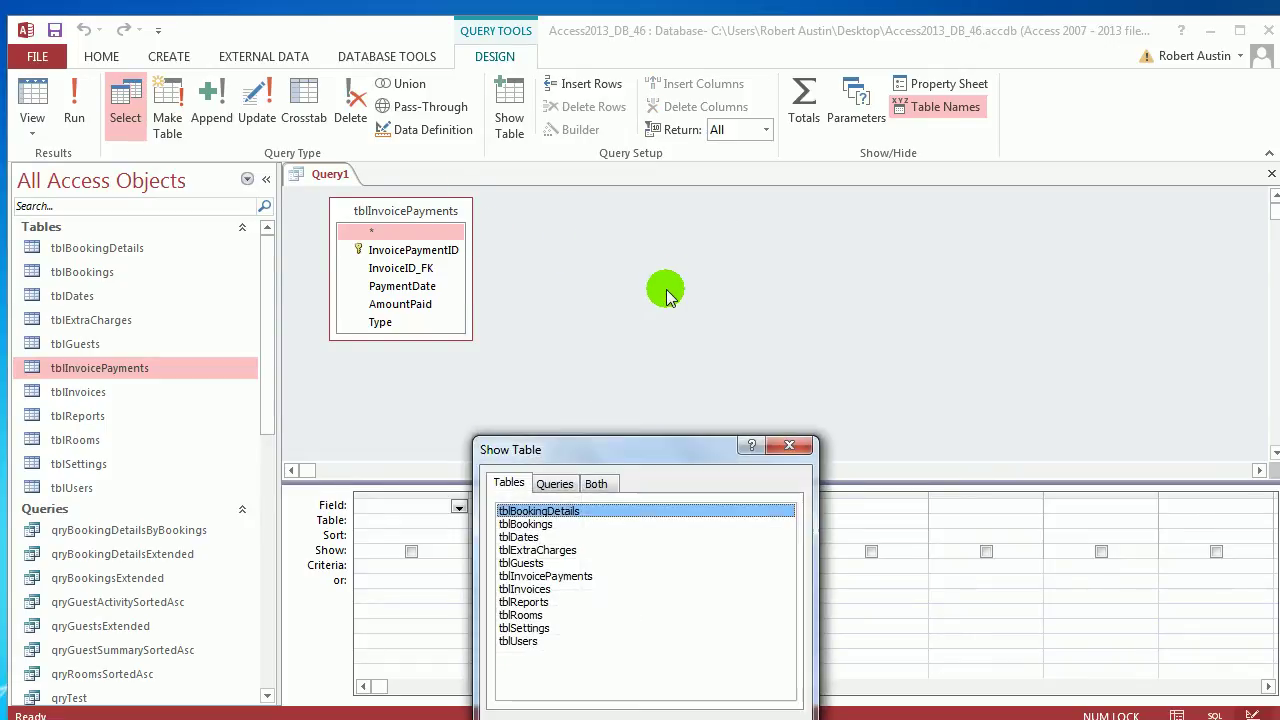
{"action": "left_click_drag", "start_coordinate": [558, 452], "coordinate": [657, 214]}
{"action": "left_click", "coordinate": [641, 351]}
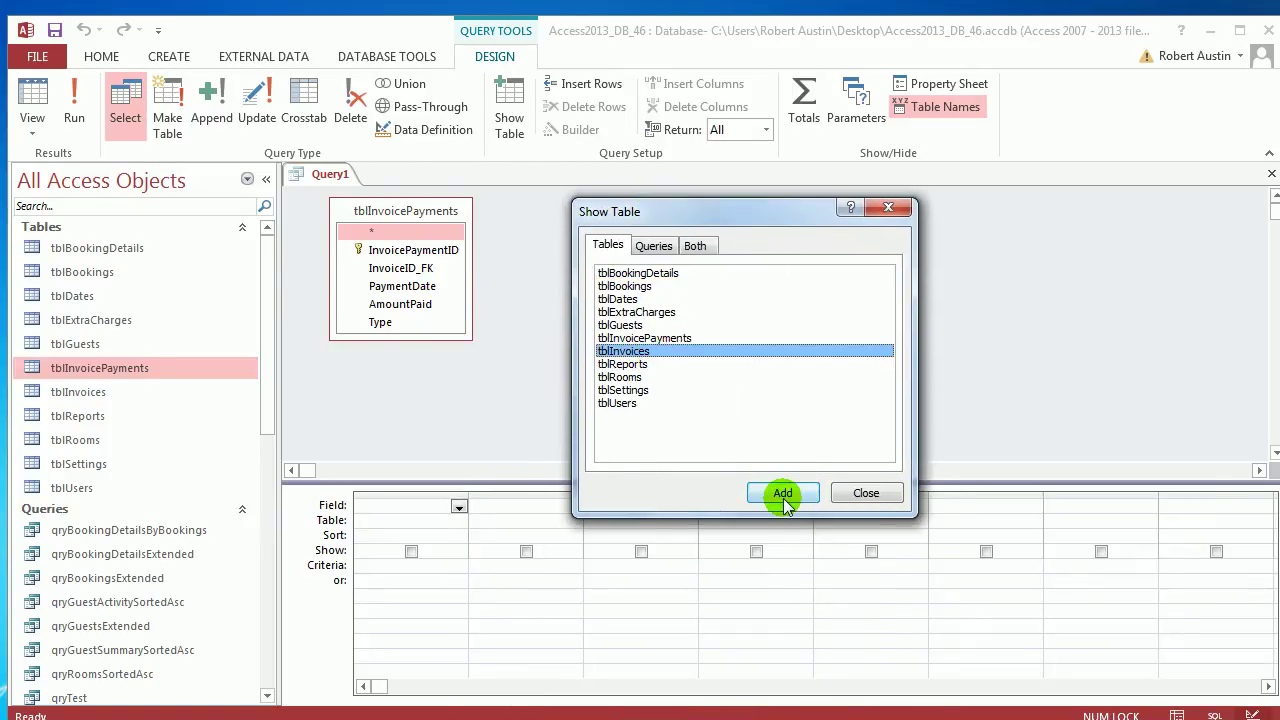
{"action": "left_click", "coordinate": [782, 492]}
{"action": "left_click_drag", "start_coordinate": [745, 212], "coordinate": [912, 196]}
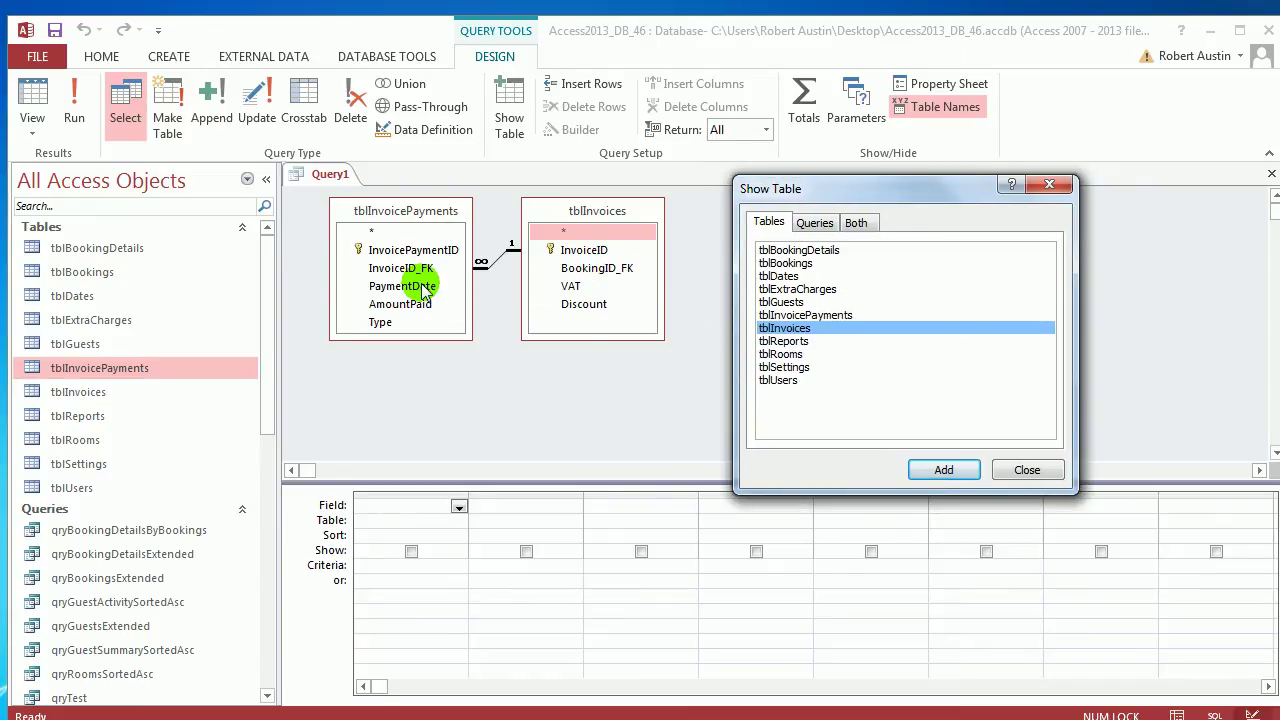
{"action": "left_click", "coordinate": [1020, 471]}
{"action": "key", "text": "alt"}
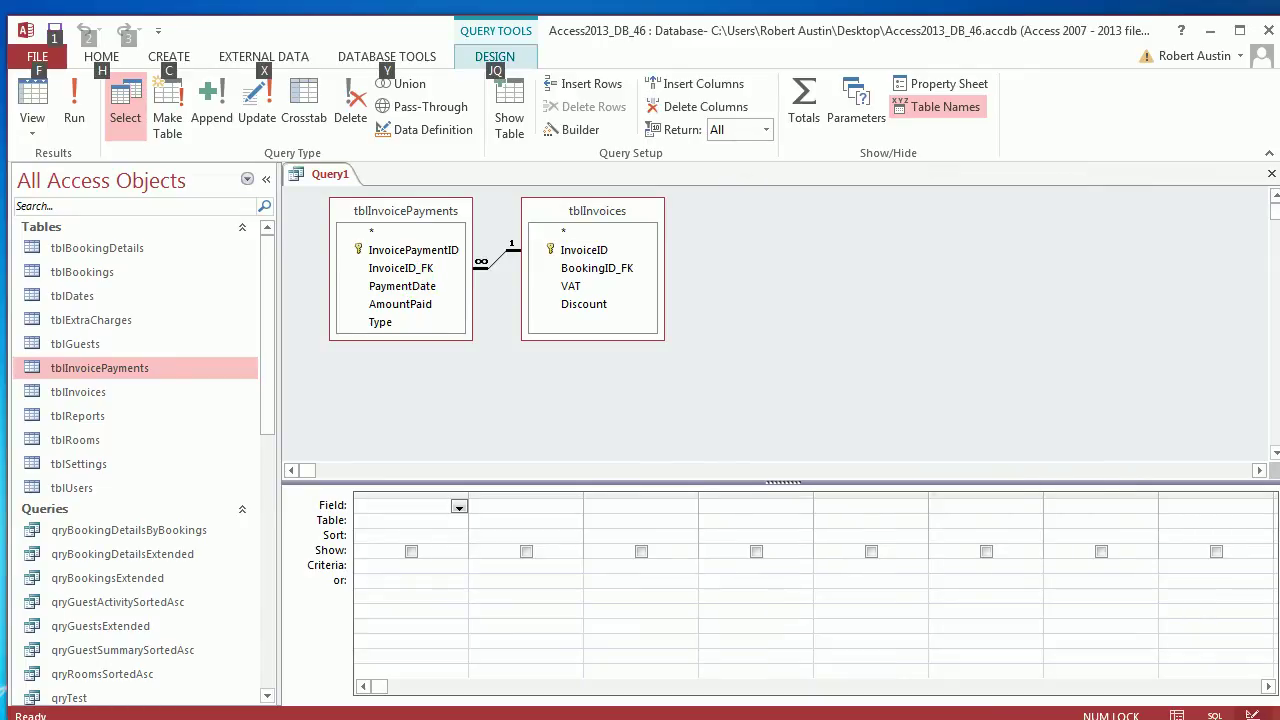
Step: Build the first query field as BookingID: [tblInvoices].[BookingID_FK] with the Expression Builder and fit its column width
{"action": "left_click", "coordinate": [757, 508]}
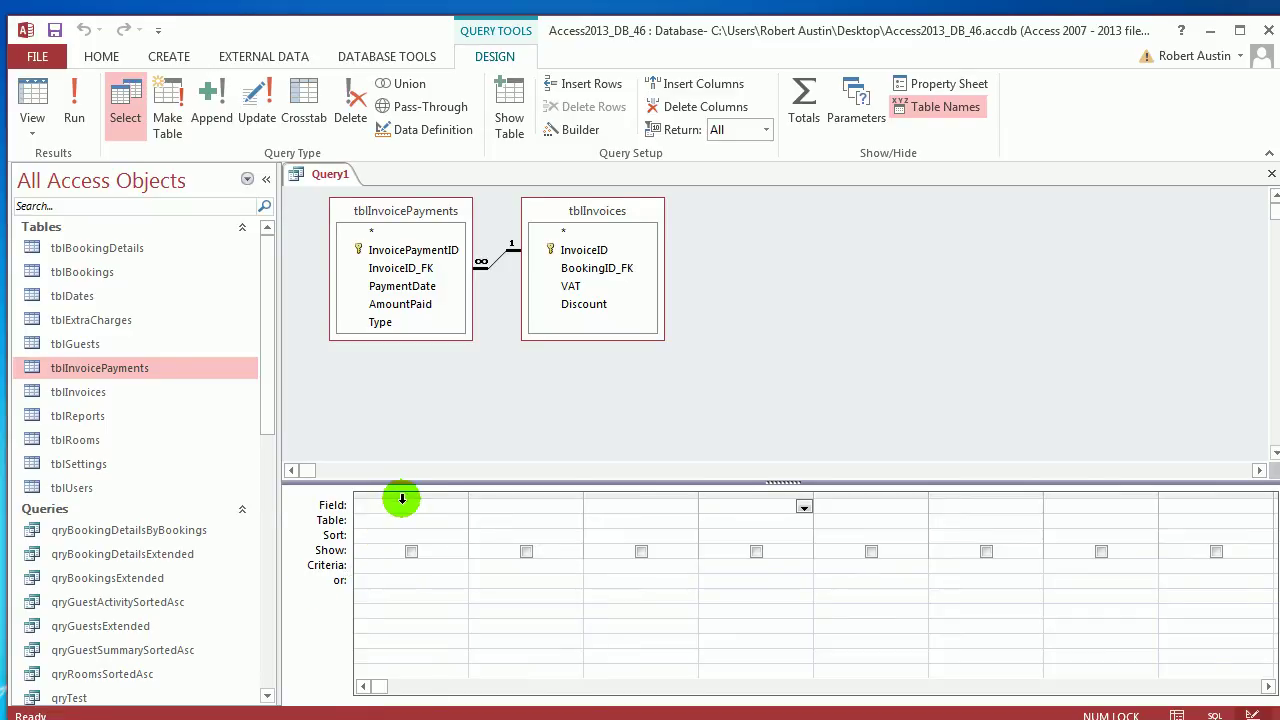
{"action": "left_click", "coordinate": [575, 135]}
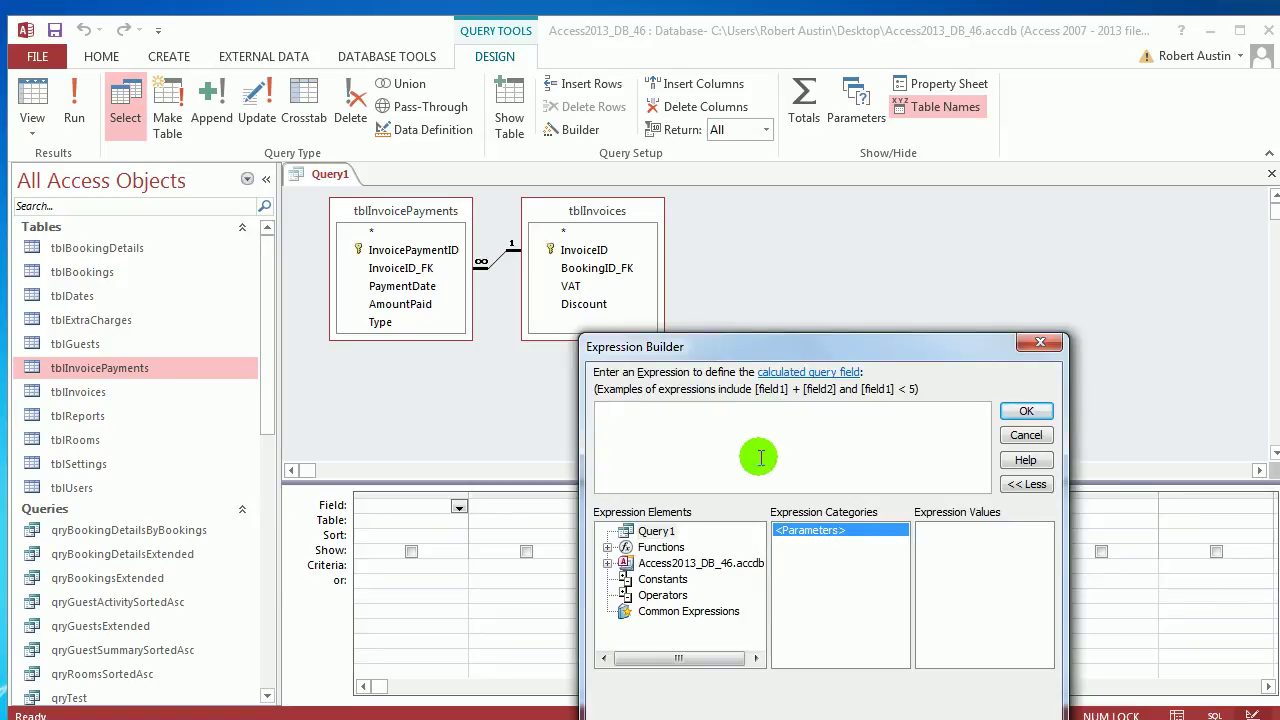
{"action": "left_click", "coordinate": [759, 457]}
{"action": "type", "text": "BookingID: tblin"}
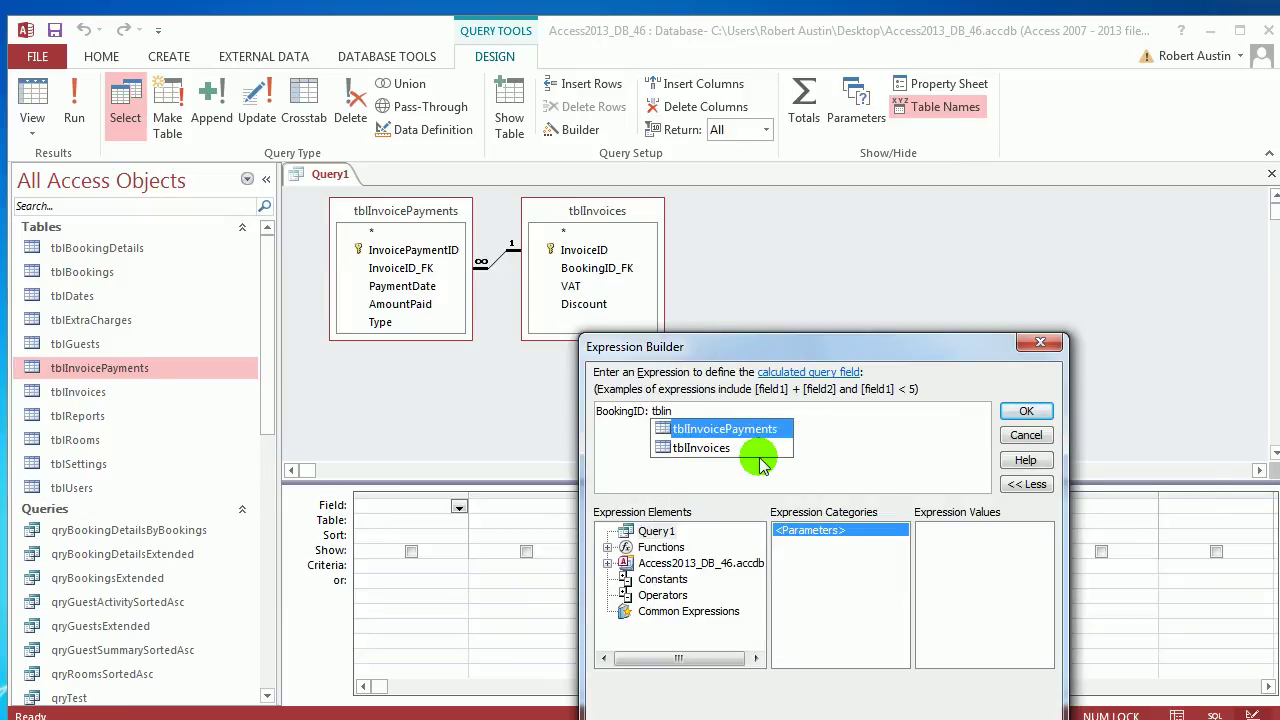
{"action": "double_click", "coordinate": [759, 457]}
{"action": "type", "text": "."}
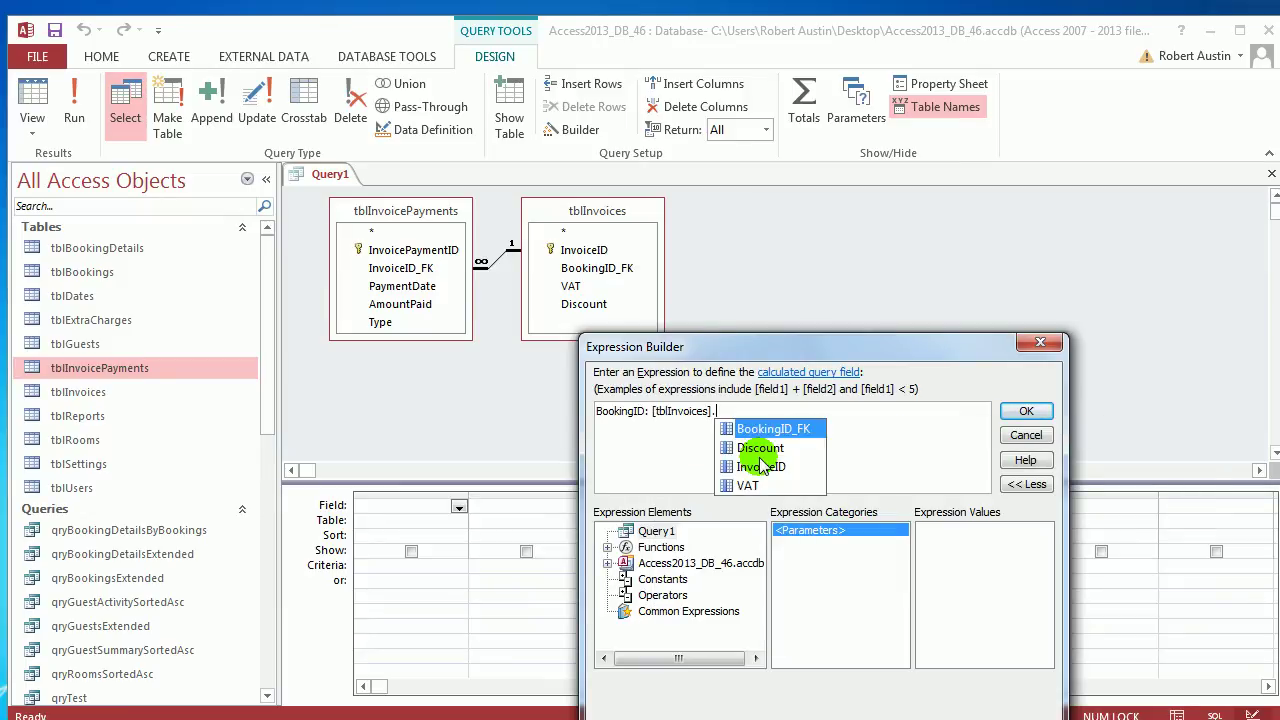
{"action": "double_click", "coordinate": [800, 428]}
{"action": "left_click", "coordinate": [1003, 412]}
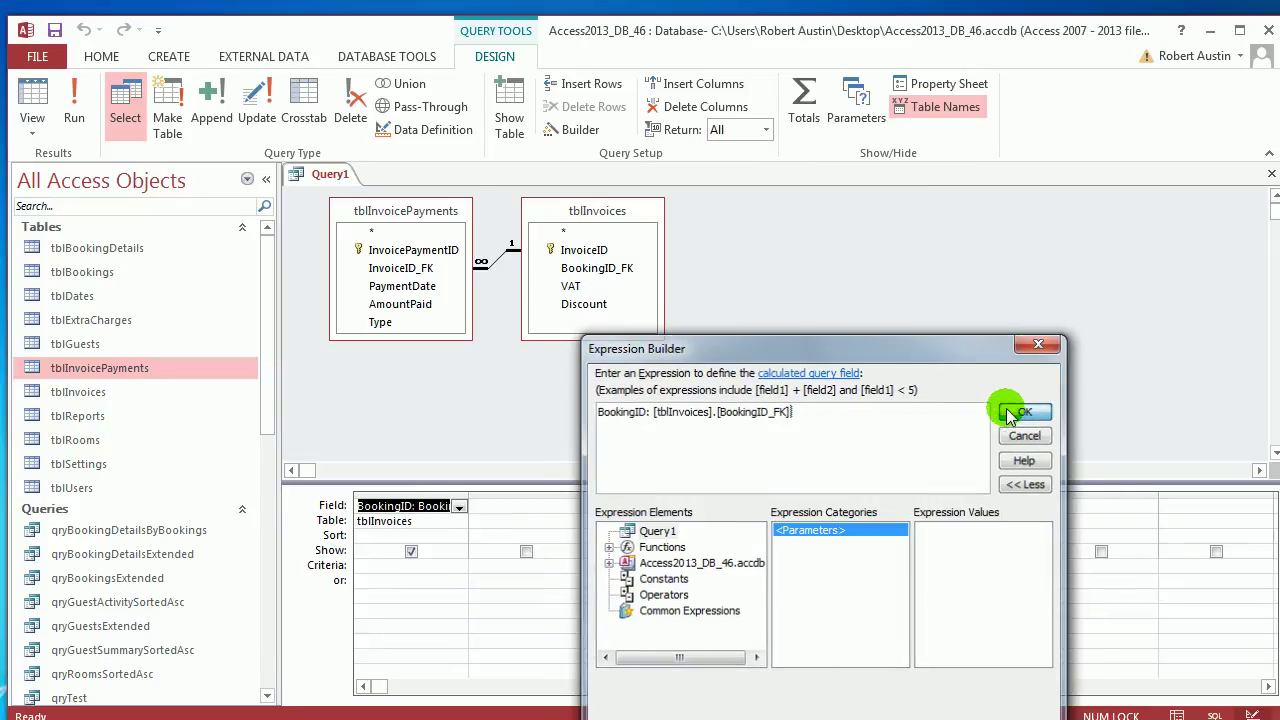
{"action": "double_click", "coordinate": [469, 491]}
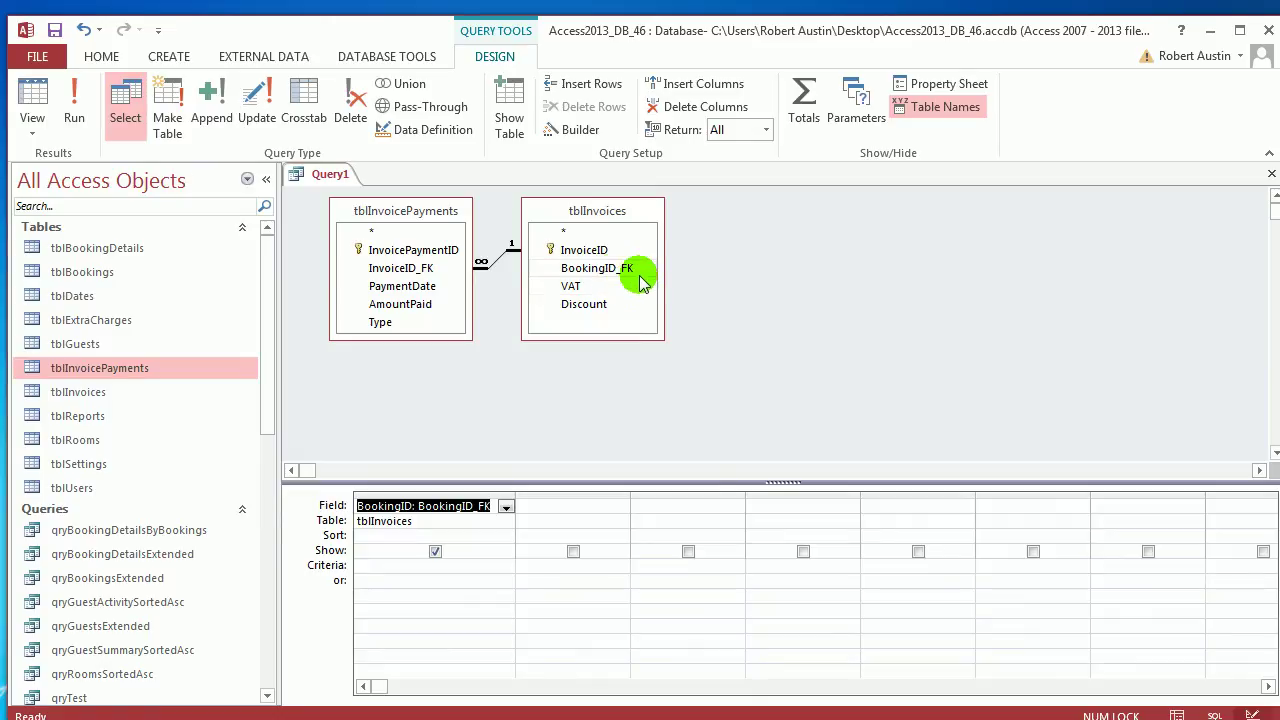
Step: Run the query to check the BookingID column, and return to Design View
{"action": "left_click", "coordinate": [75, 105]}
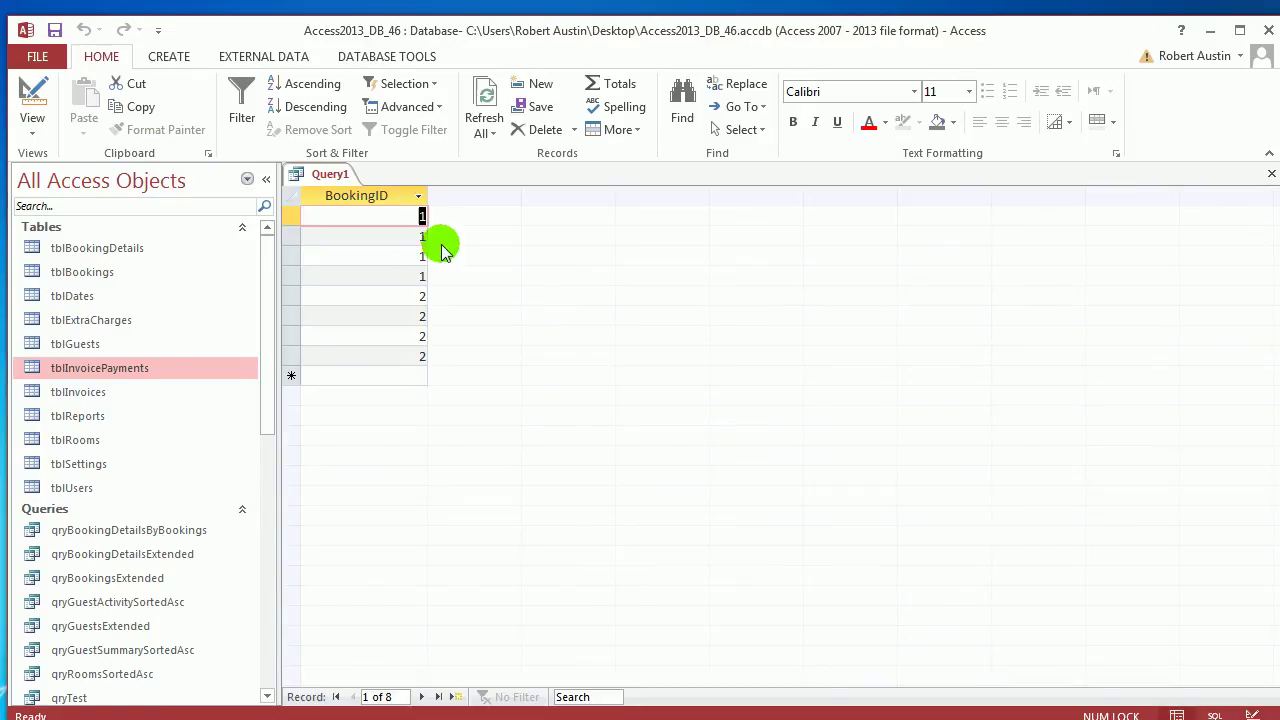
{"action": "right_click", "coordinate": [332, 175]}
{"action": "left_click", "coordinate": [405, 276]}
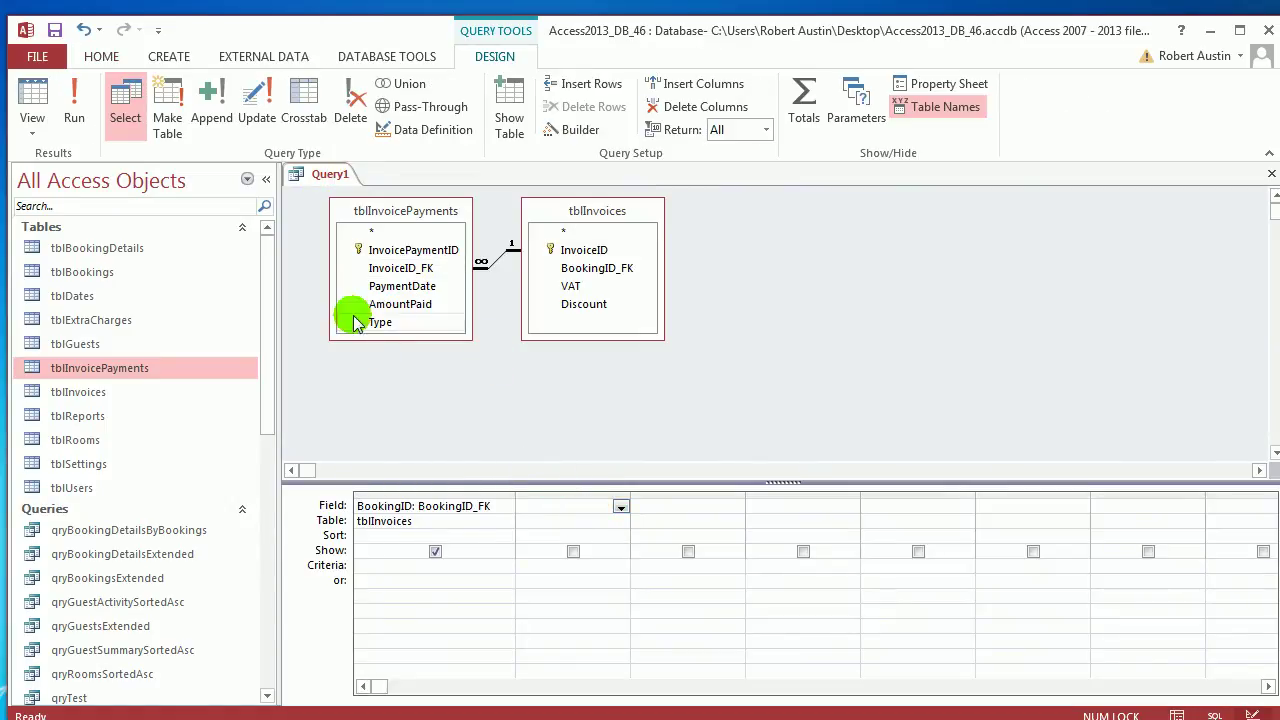
Step: Build the second query field as TransactionDate: [tblInvoicePayments].[PaymentDate] with the Expression Builder
{"action": "left_click", "coordinate": [412, 287]}
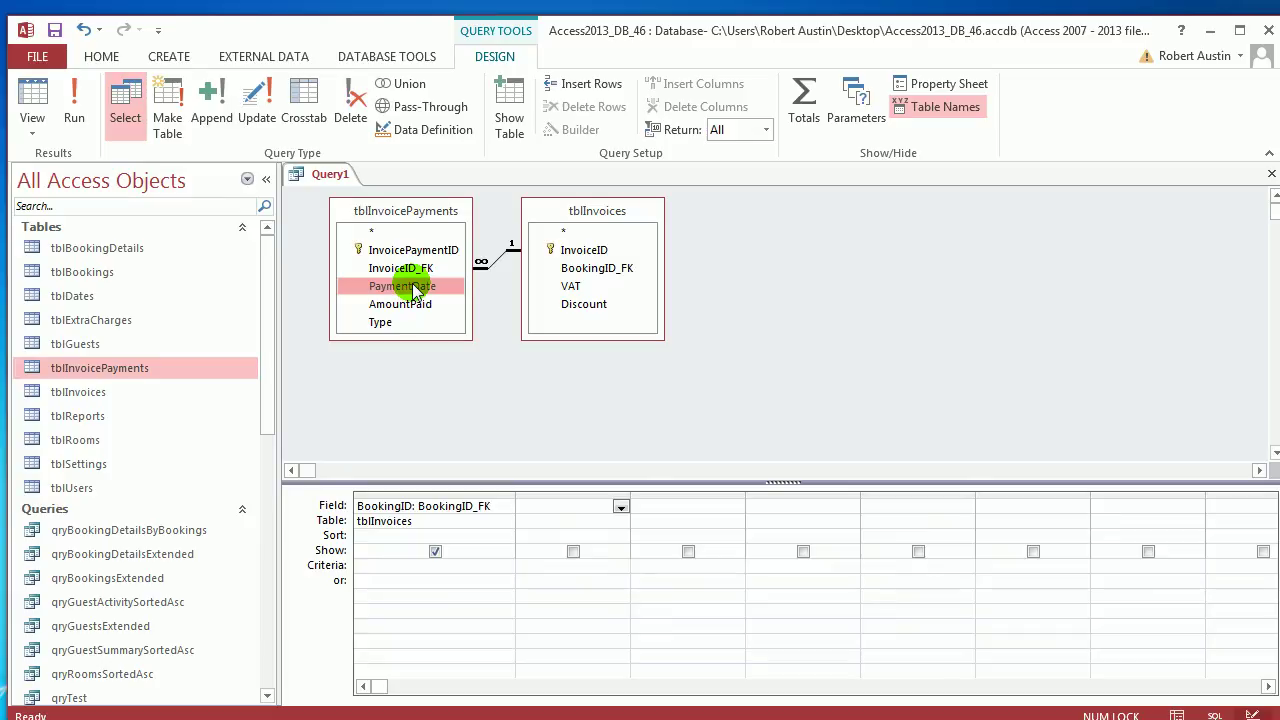
{"action": "left_click", "coordinate": [574, 506]}
{"action": "left_click", "coordinate": [572, 130]}
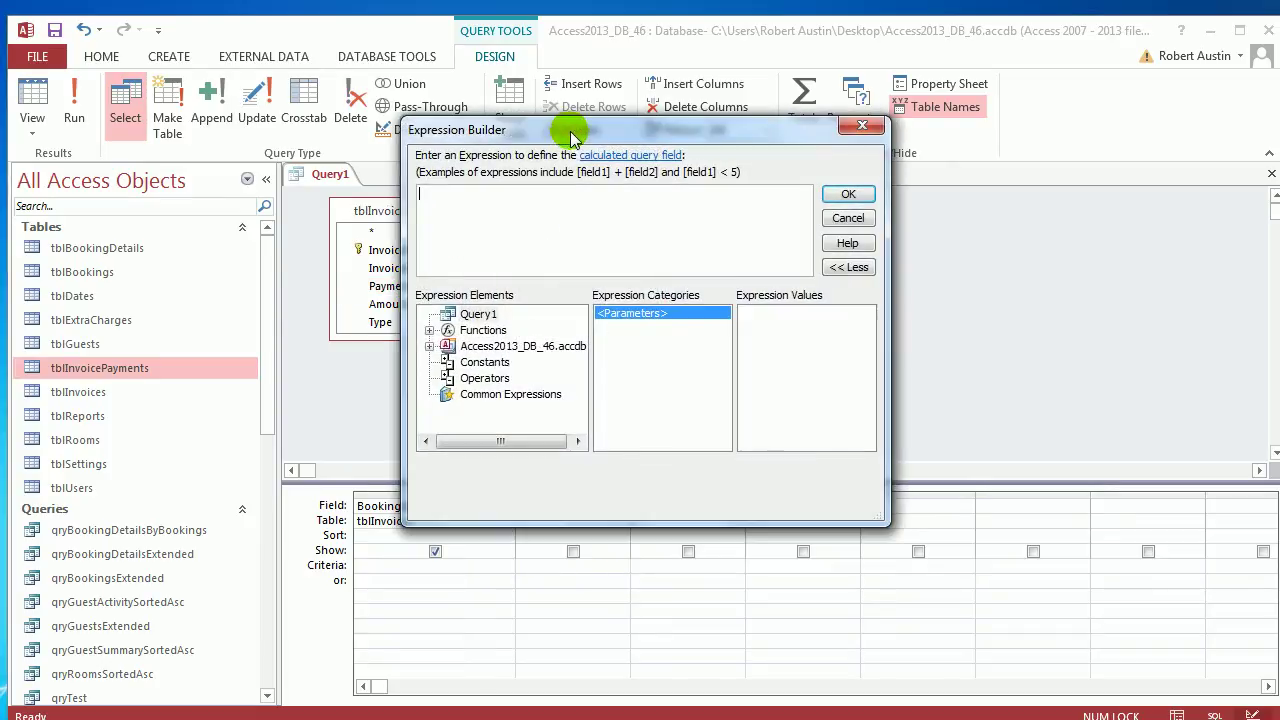
{"action": "left_click_drag", "start_coordinate": [571, 129], "coordinate": [735, 309]}
{"action": "type", "text": "Transaction"}
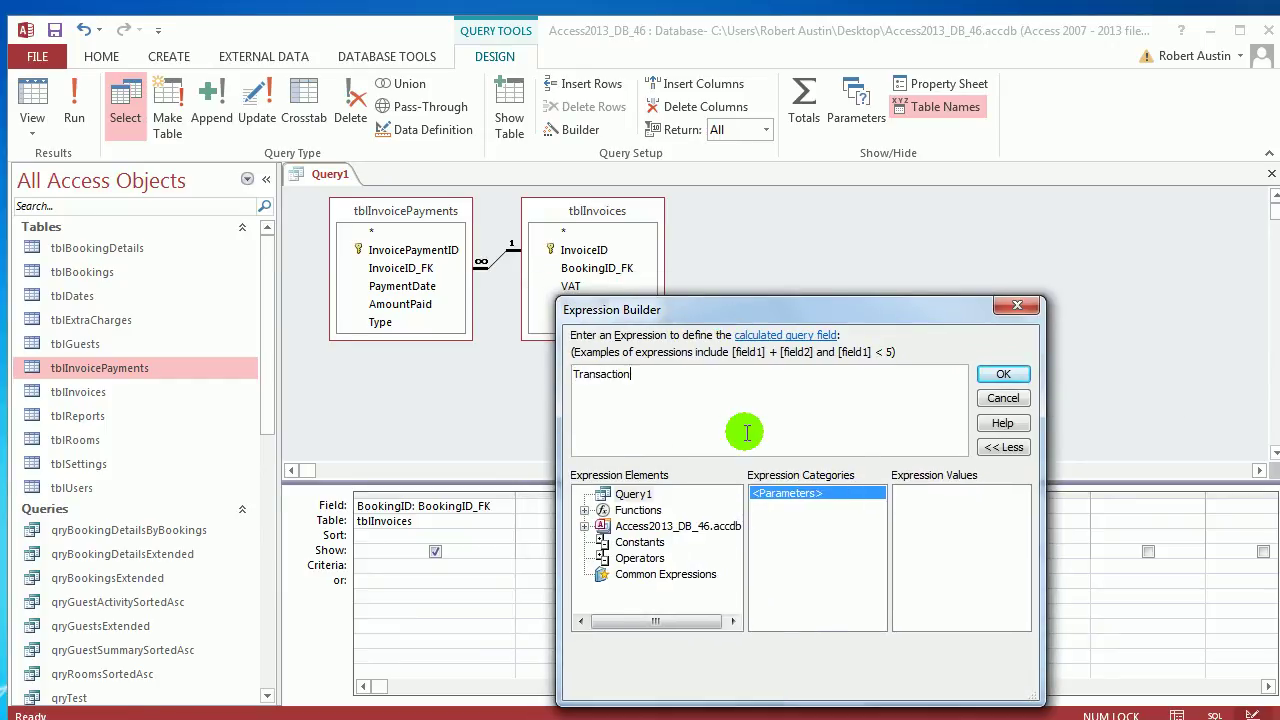
{"action": "type", "text": "Date: [tblInvoicePayme"}
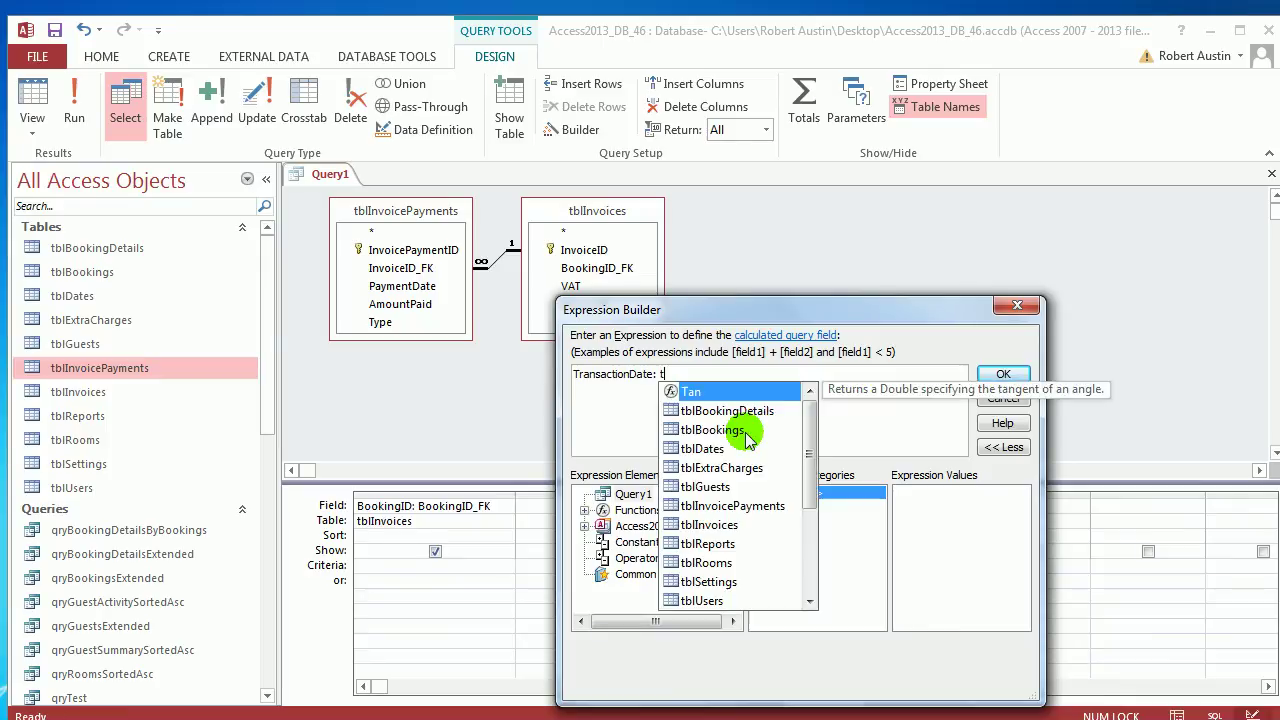
{"action": "type", "text": "n"}
{"action": "key", "text": "Tab"}
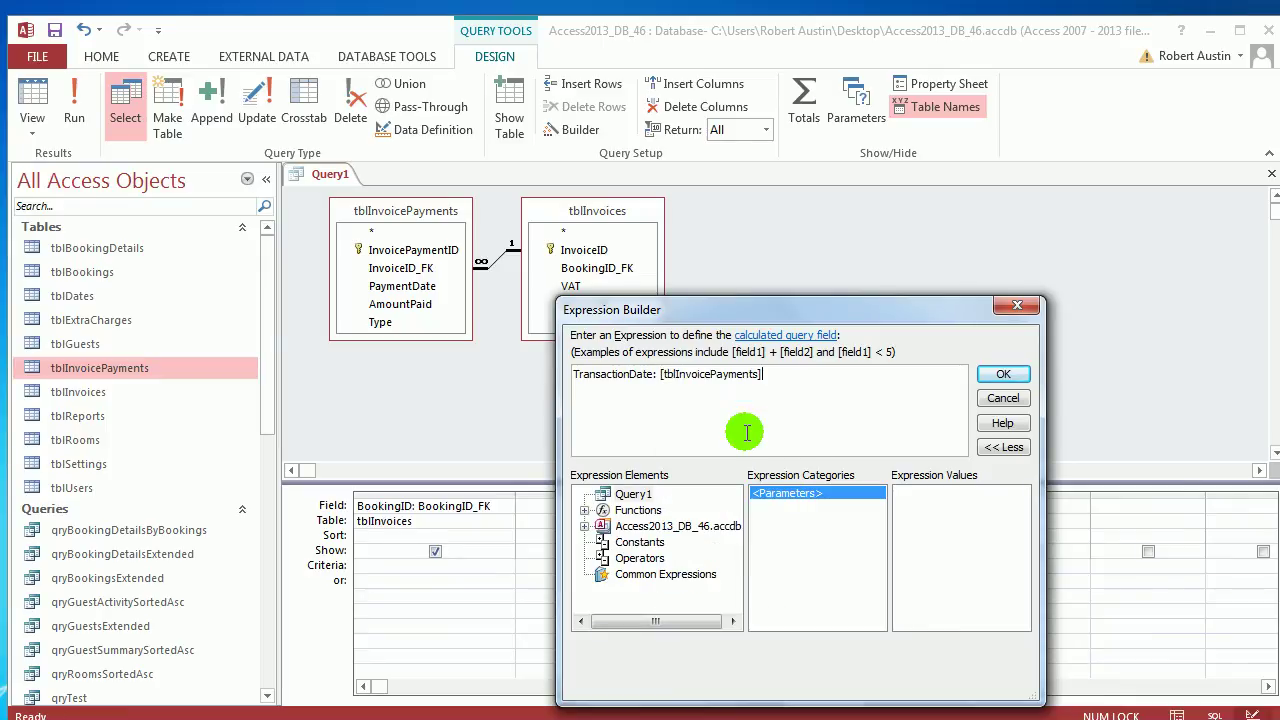
{"action": "type", "text": "."}
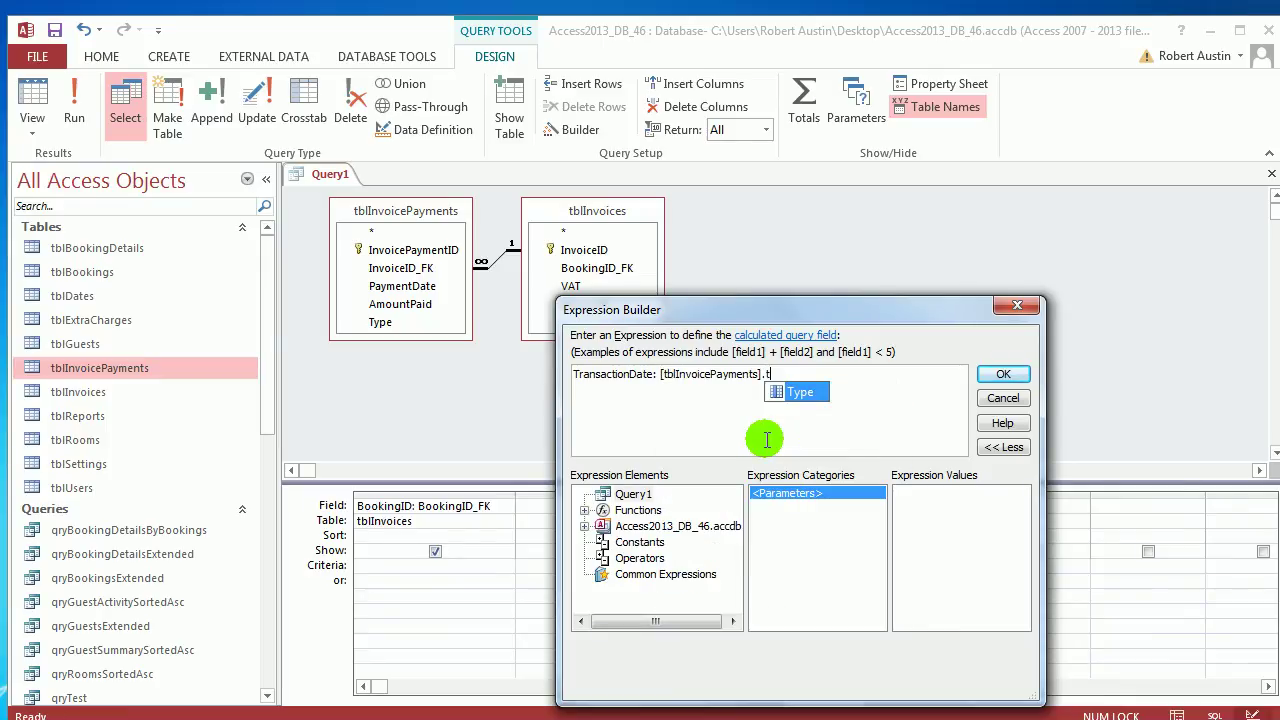
{"action": "type", "text": "p"}
{"action": "double_click", "coordinate": [840, 393]}
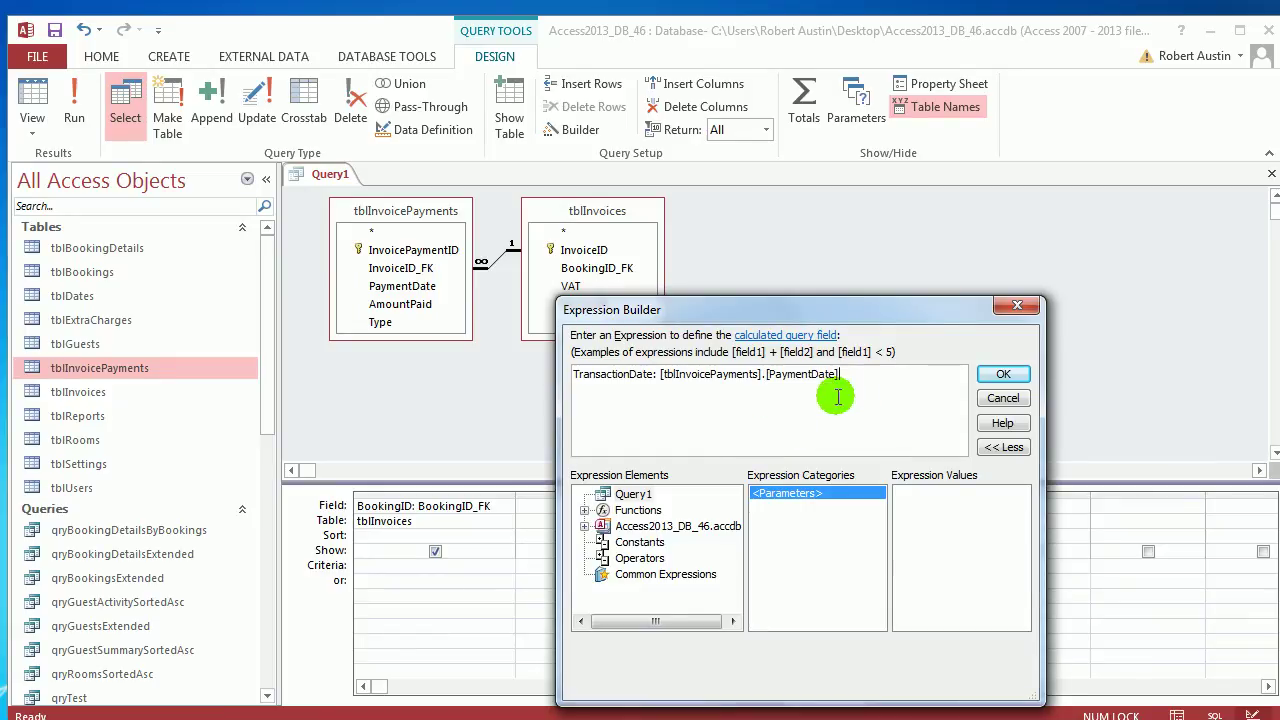
{"action": "left_click", "coordinate": [1005, 374]}
Step: Run the query, fit the TransactionDate column width to its contents, and return to Design View
{"action": "left_click", "coordinate": [72, 110]}
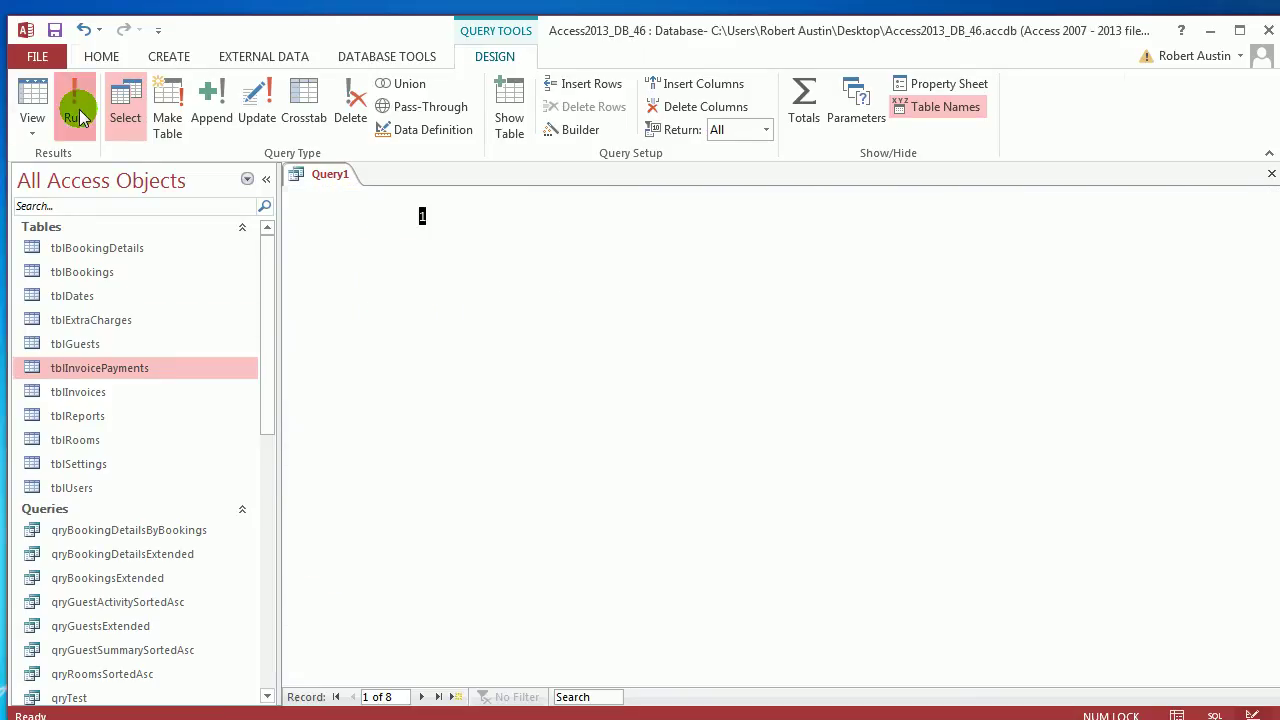
{"action": "double_click", "coordinate": [522, 196]}
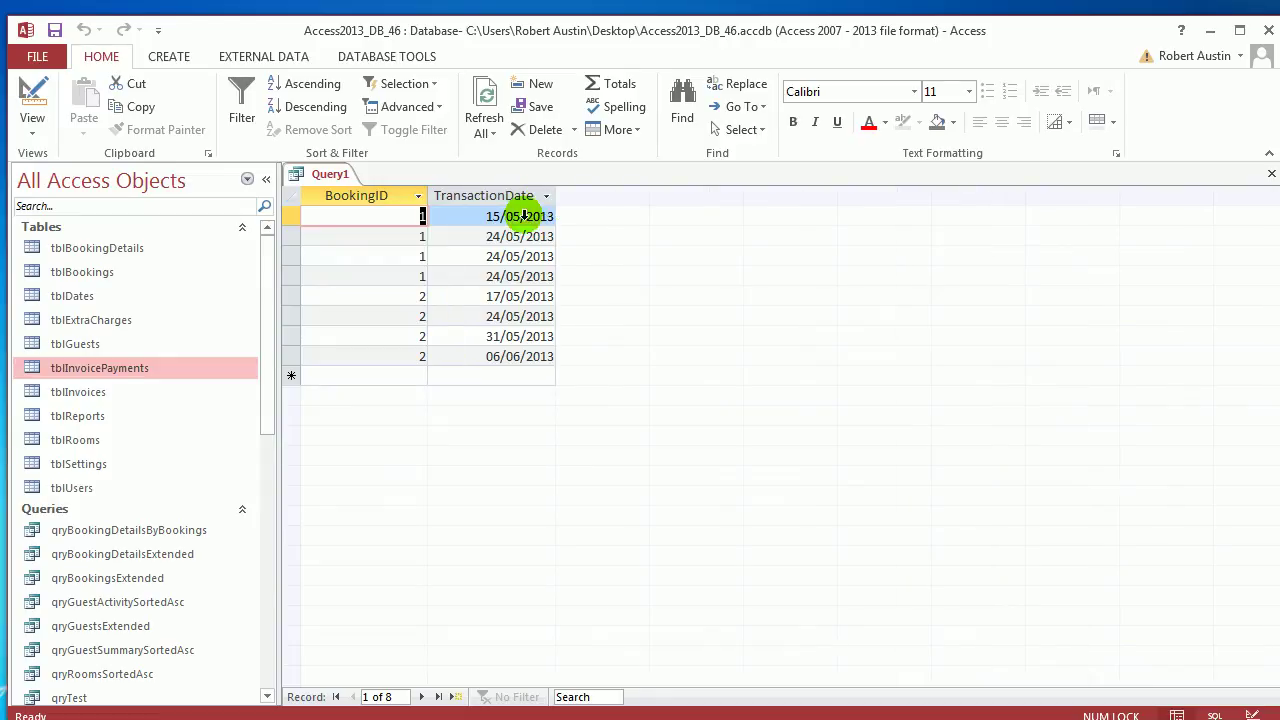
{"action": "right_click", "coordinate": [327, 180]}
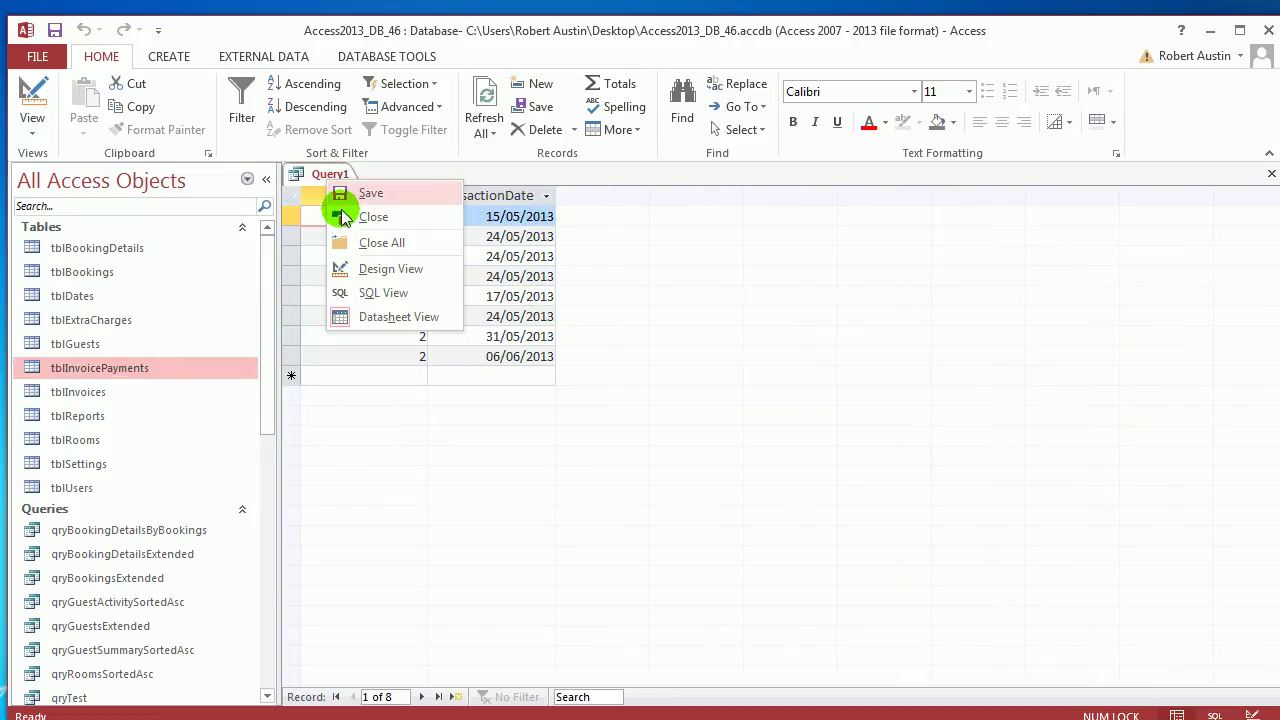
{"action": "left_click", "coordinate": [371, 266]}
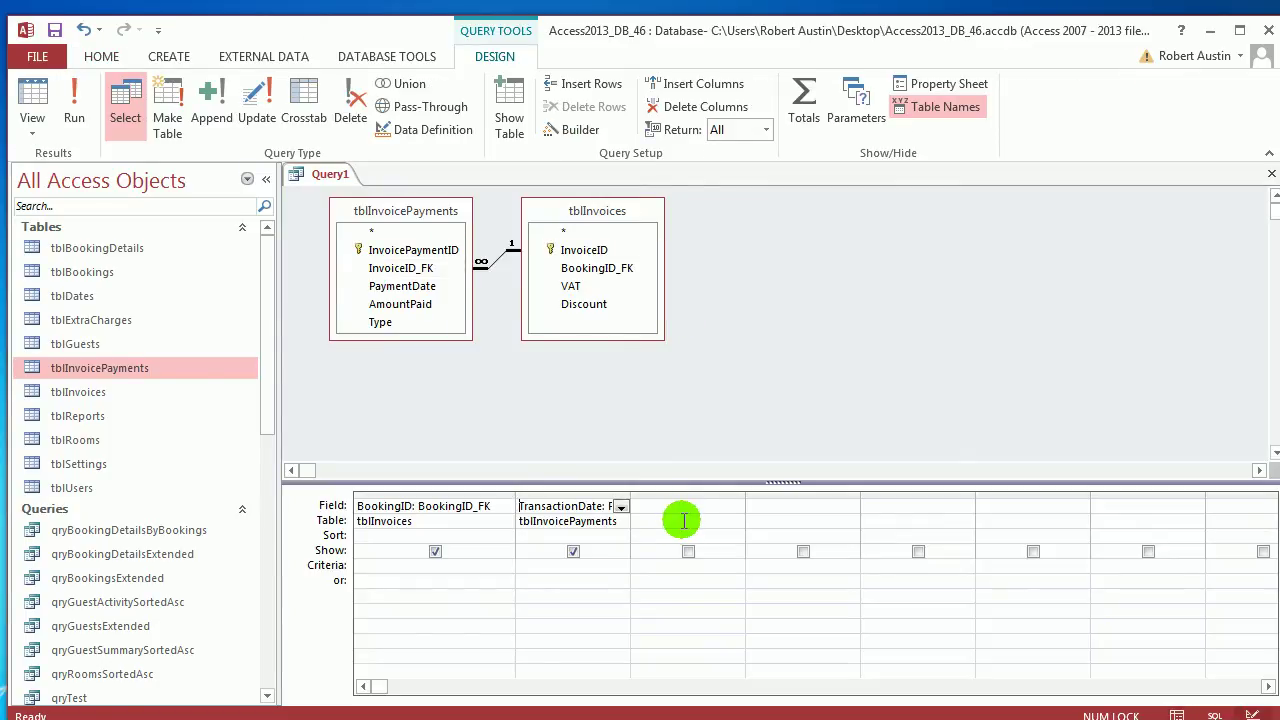
Step: Build the third query field as Item: "Payment" with the Expression Builder
{"action": "left_click", "coordinate": [577, 140]}
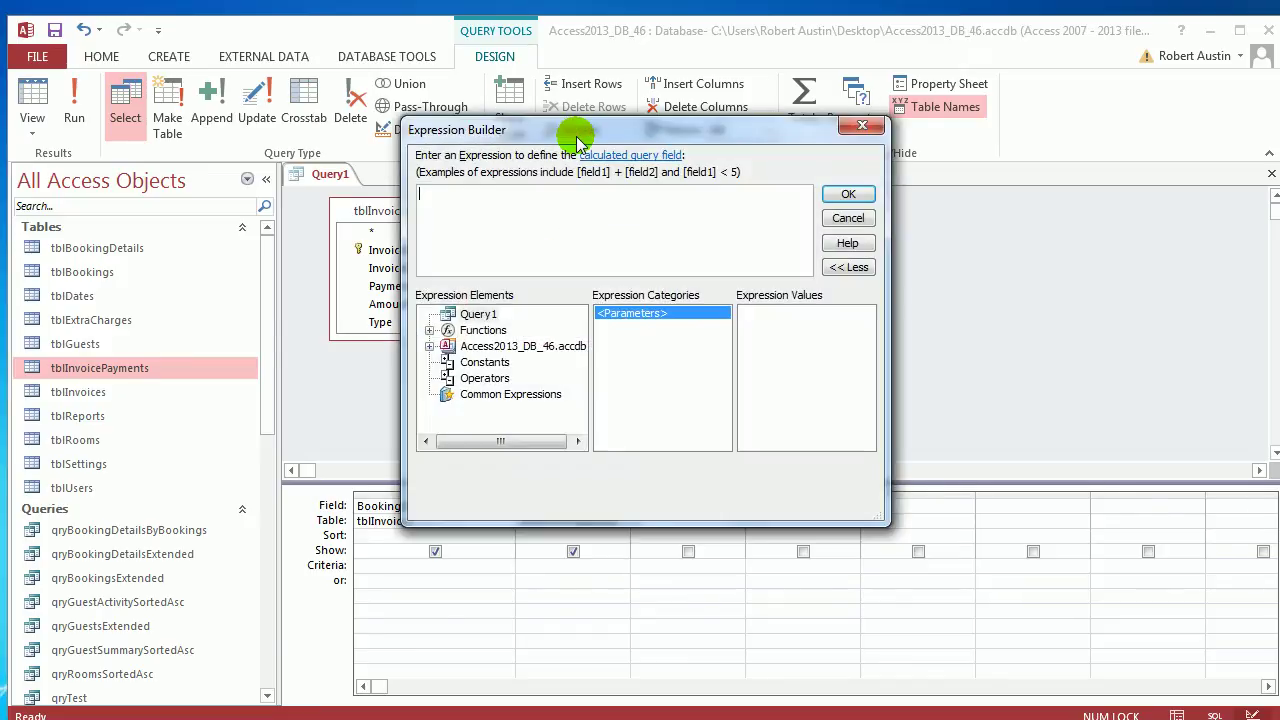
{"action": "left_click_drag", "start_coordinate": [571, 128], "coordinate": [664, 243]}
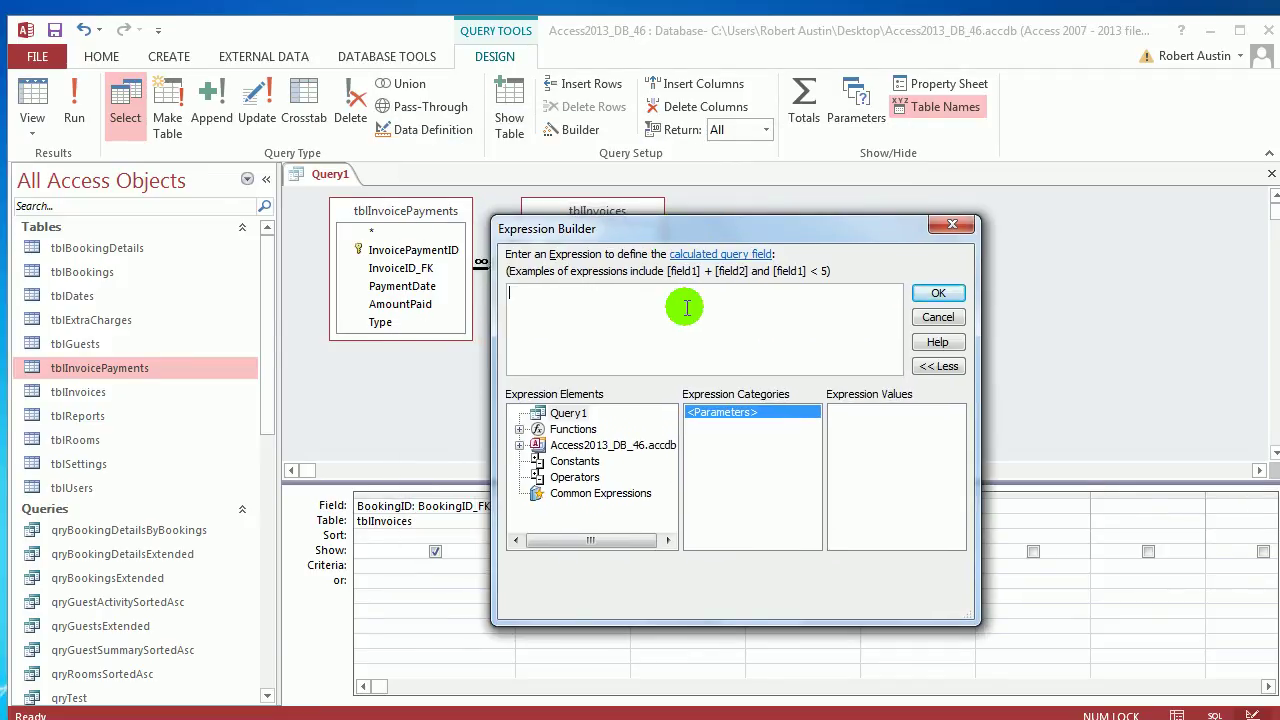
{"action": "type", "text": "Item: \"Payment"}
{"action": "left_click", "coordinate": [920, 292]}
Step: Run the query to check the Item column, and return to Design View
{"action": "left_click", "coordinate": [74, 117]}
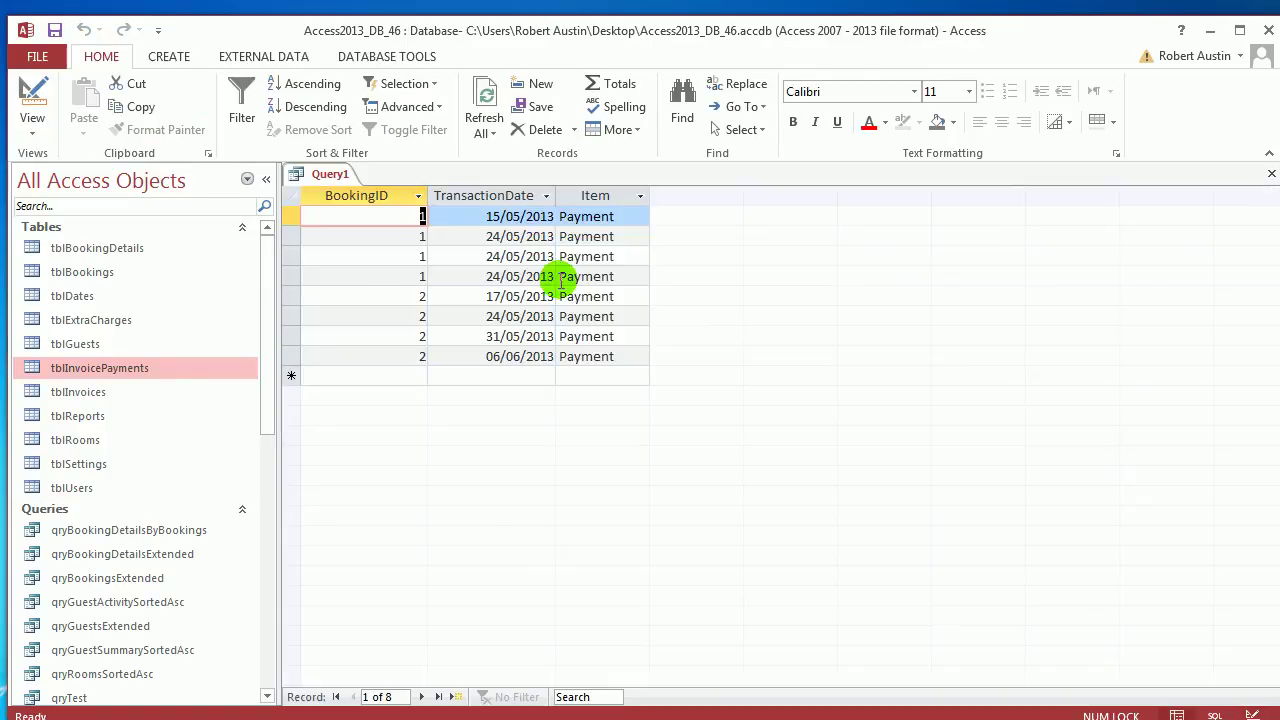
{"action": "left_click", "coordinate": [620, 195]}
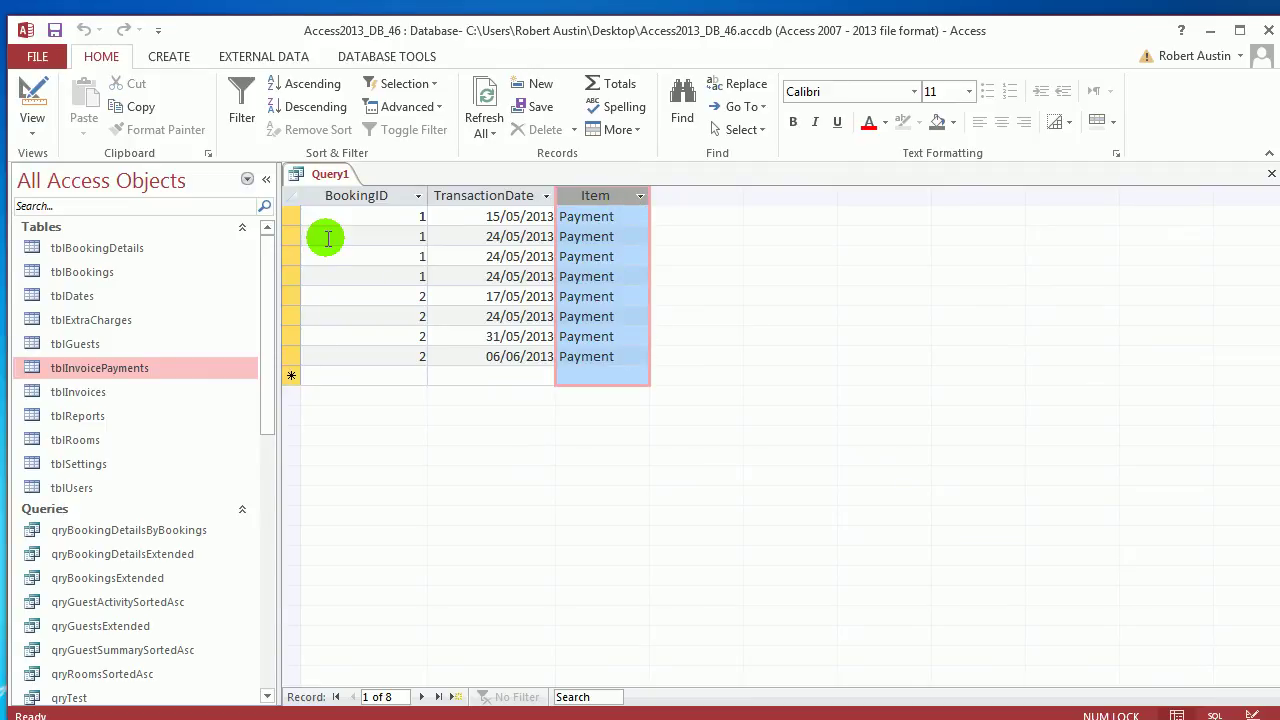
{"action": "right_click", "coordinate": [334, 176]}
{"action": "left_click", "coordinate": [391, 269]}
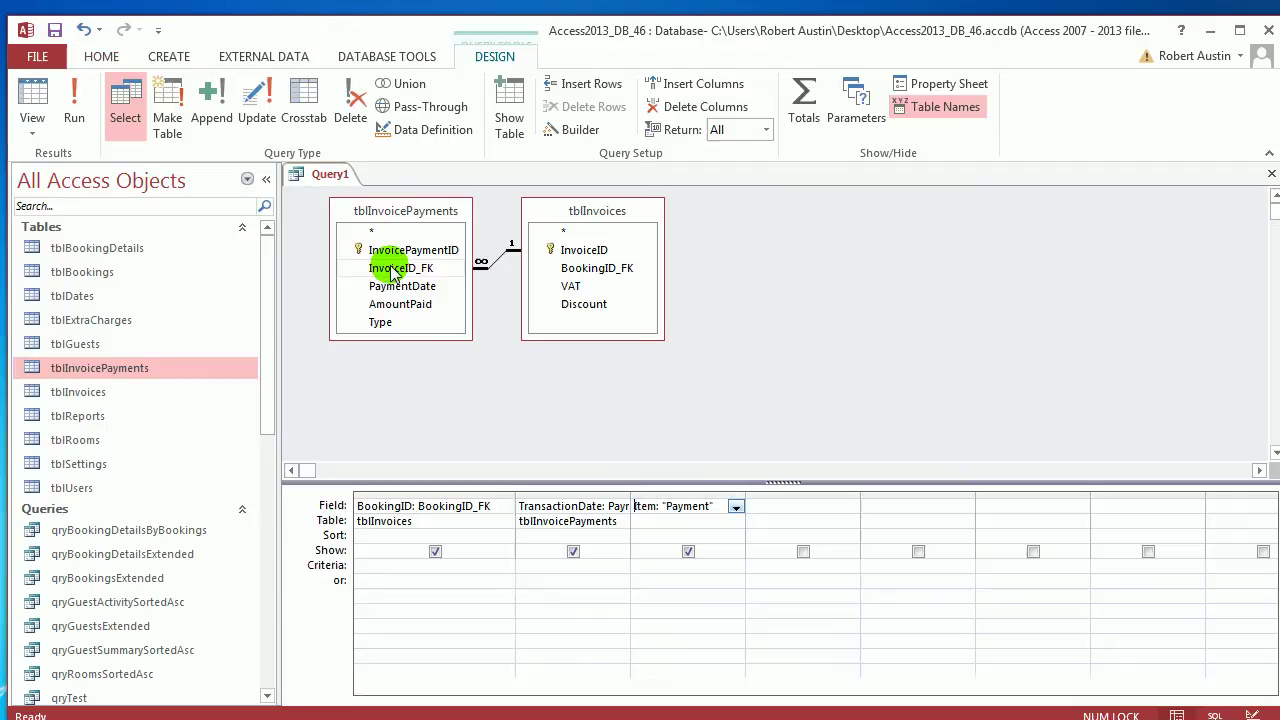
Step: Build the fourth query field as Amount: [tblInvoicePayments].[AmountPaid] with the Expression Builder and run the query
{"action": "left_click", "coordinate": [811, 506]}
{"action": "left_click", "coordinate": [583, 131]}
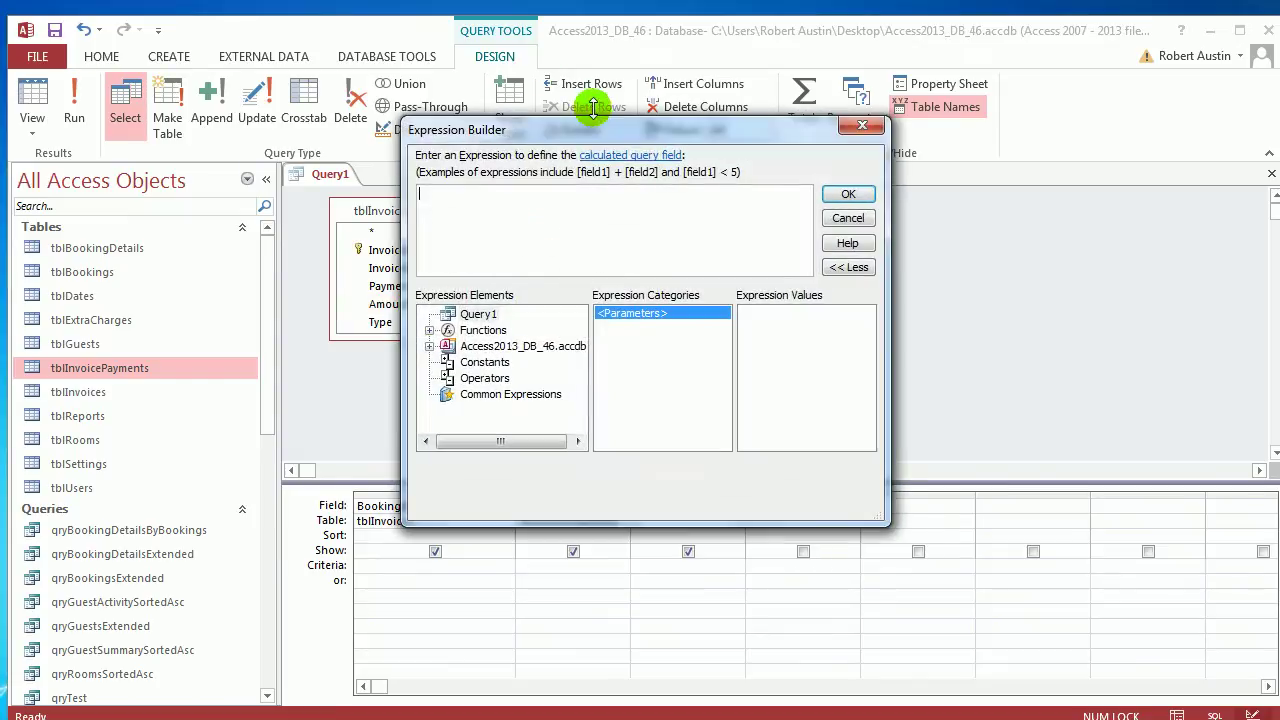
{"action": "type", "text": "Am"}
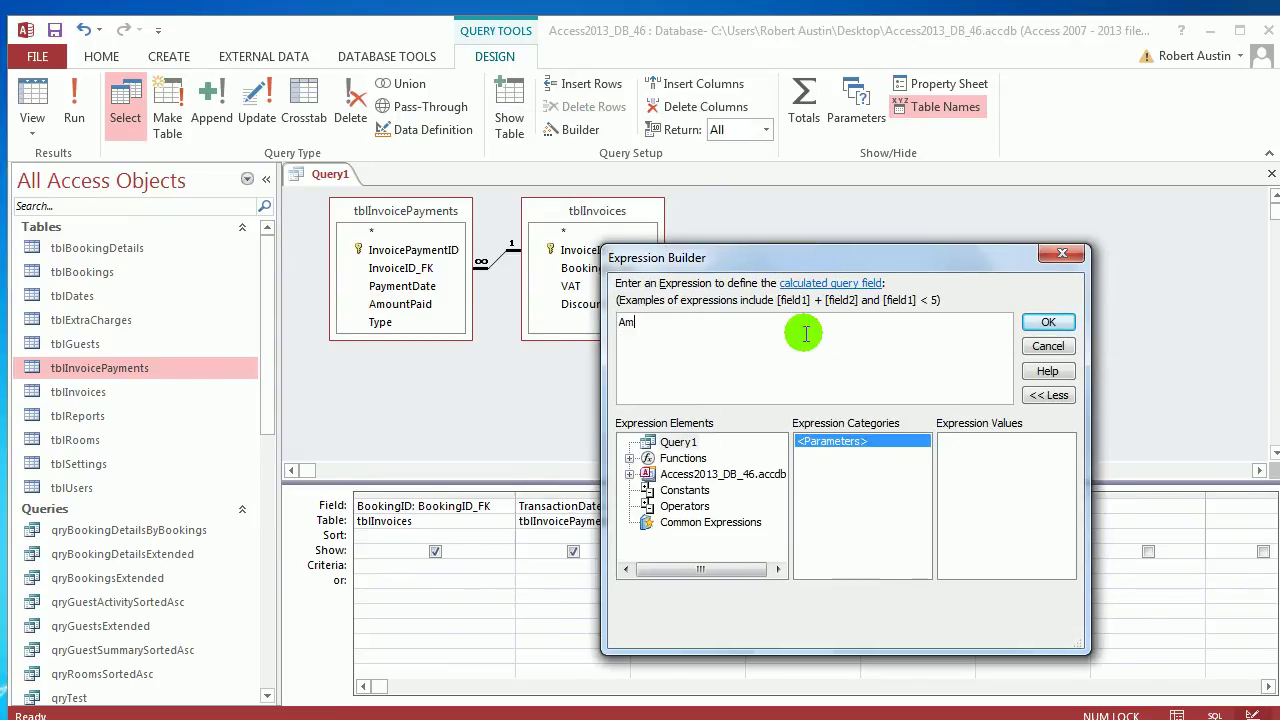
{"action": "type", "text": "ount: tblIn"}
{"action": "double_click", "coordinate": [808, 340]}
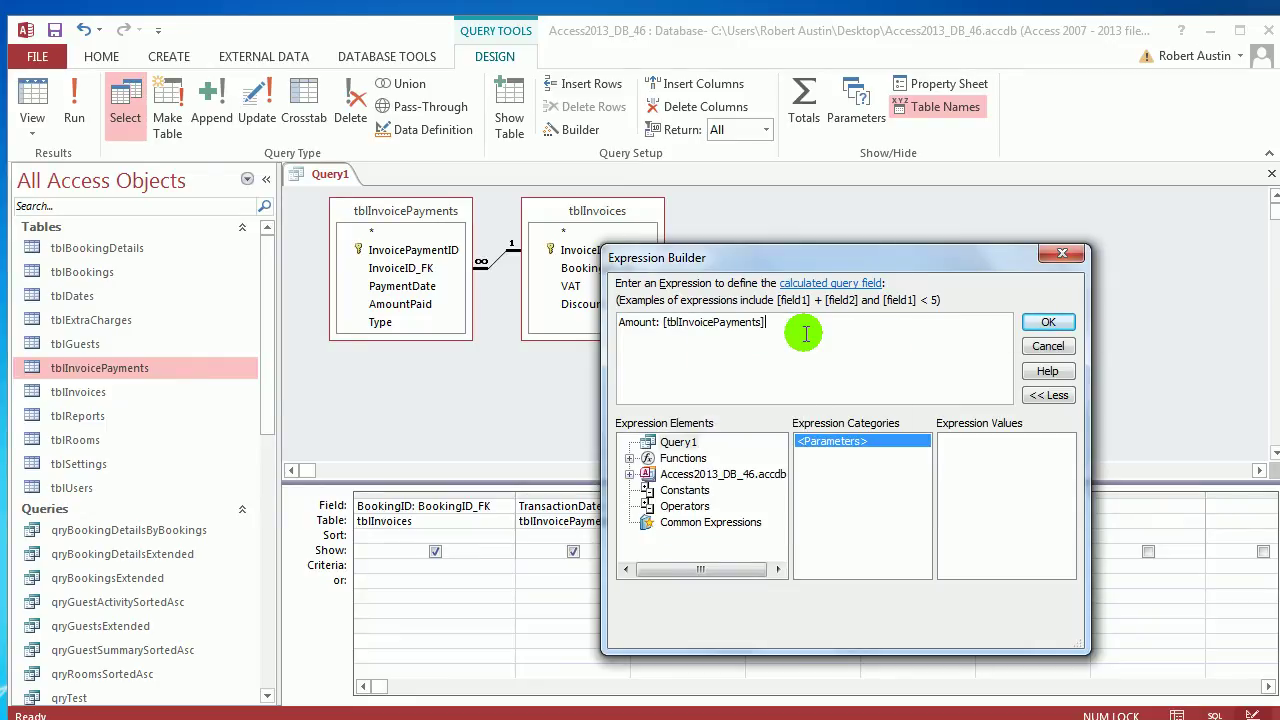
{"action": "type", "text": ".a"}
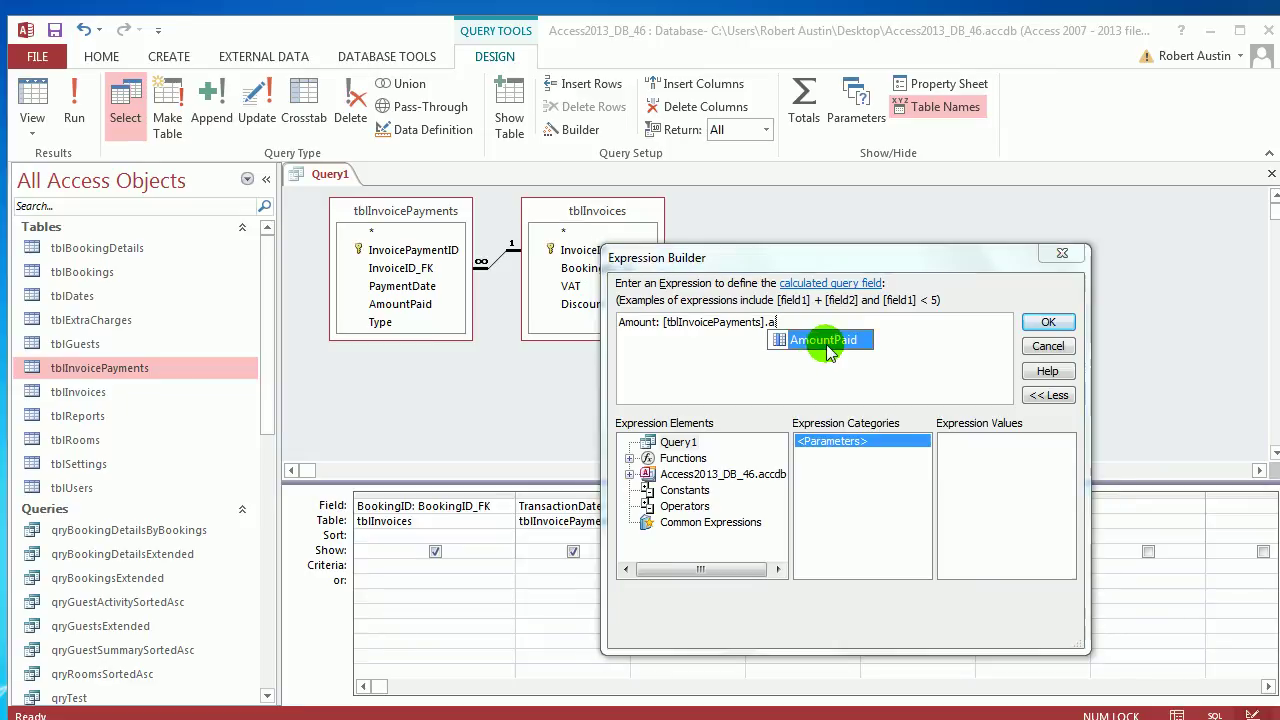
{"action": "double_click", "coordinate": [823, 341]}
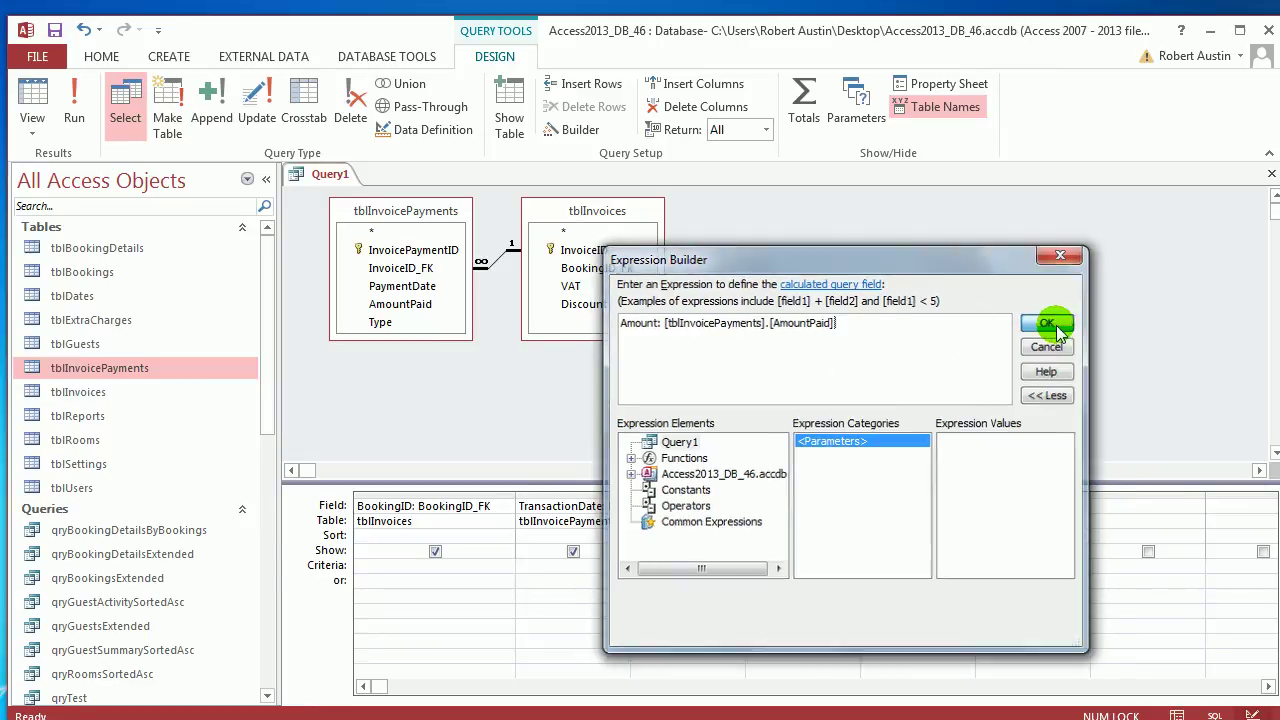
{"action": "left_click", "coordinate": [1048, 322]}
{"action": "left_click", "coordinate": [80, 95]}
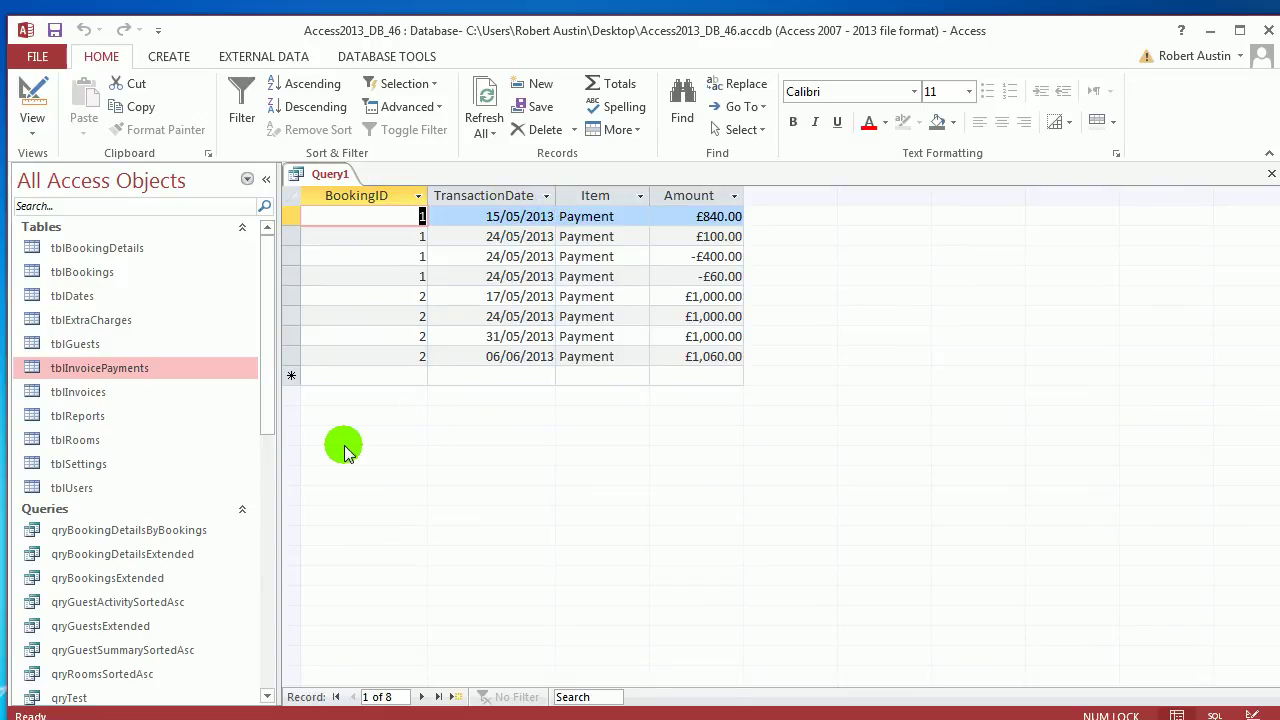
Step: Open qryBookingCostsExtraChargesUnion and compare its four columns one by one with those of the invoice payments query
{"action": "left_click_drag", "start_coordinate": [263, 394], "coordinate": [255, 505]}
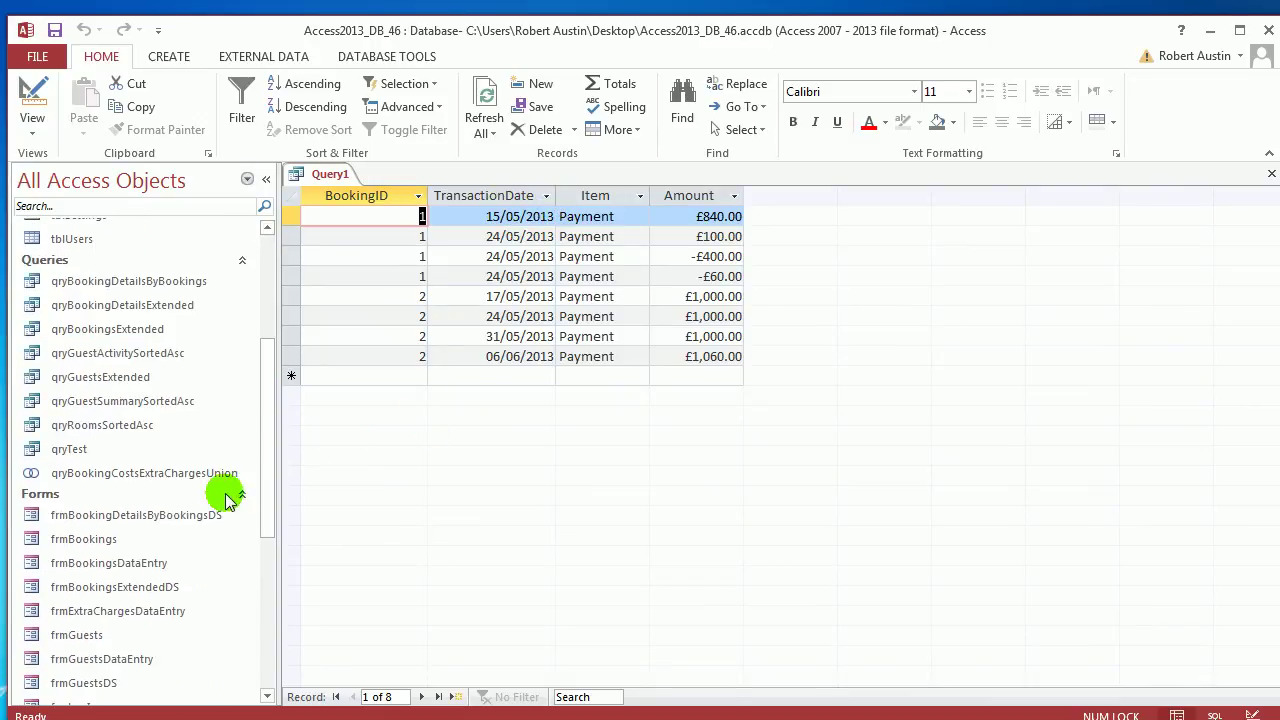
{"action": "double_click", "coordinate": [177, 476]}
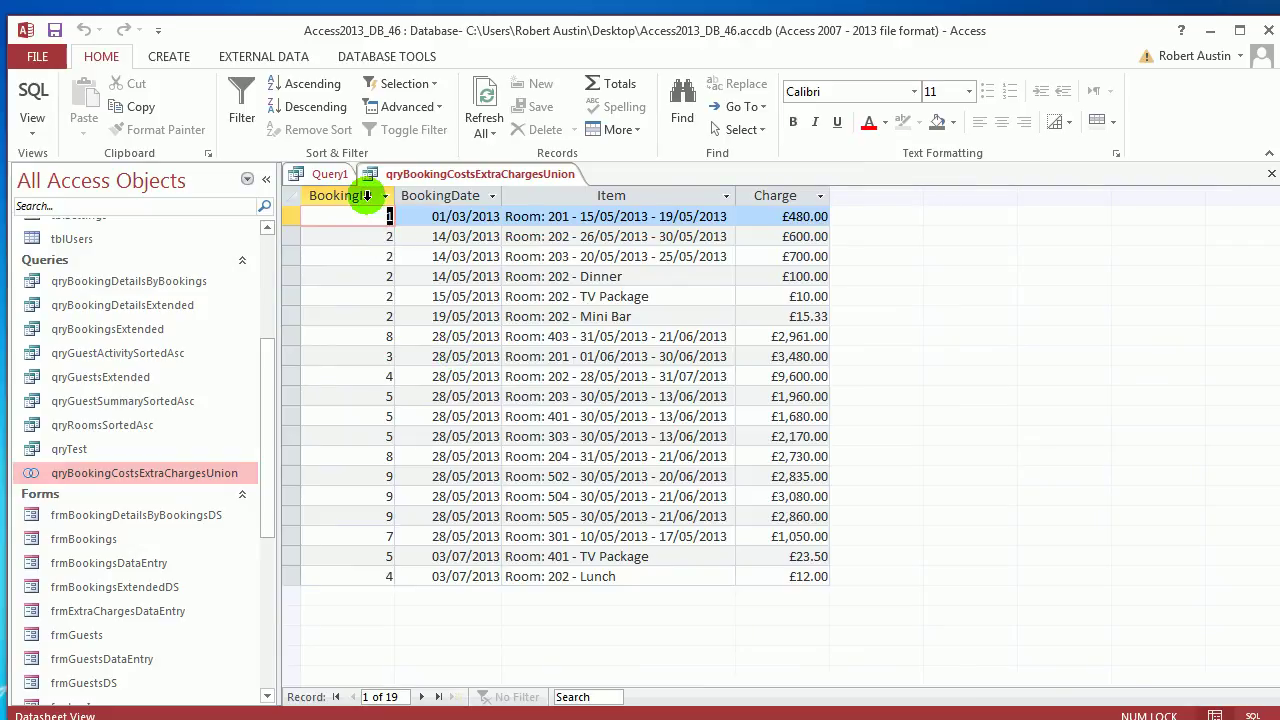
{"action": "left_click", "coordinate": [367, 196]}
{"action": "left_click", "coordinate": [452, 195]}
{"action": "left_click", "coordinate": [636, 197]}
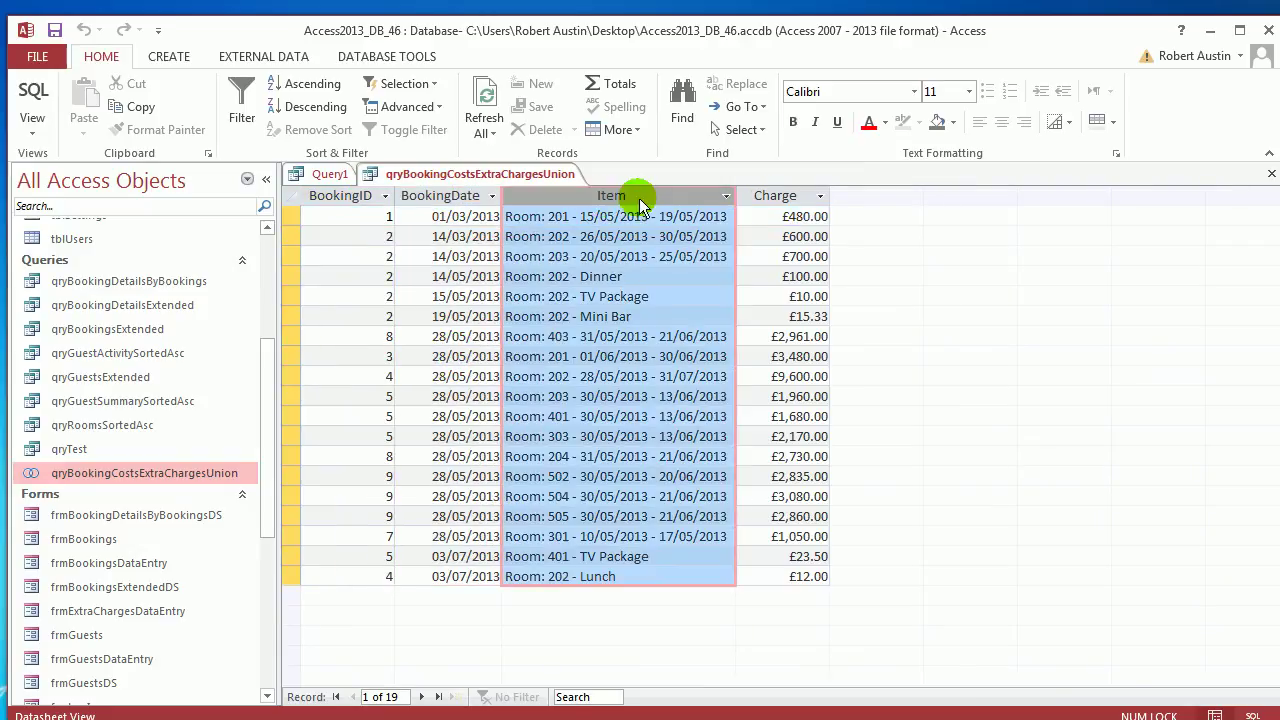
{"action": "left_click", "coordinate": [774, 196]}
{"action": "left_click", "coordinate": [310, 174]}
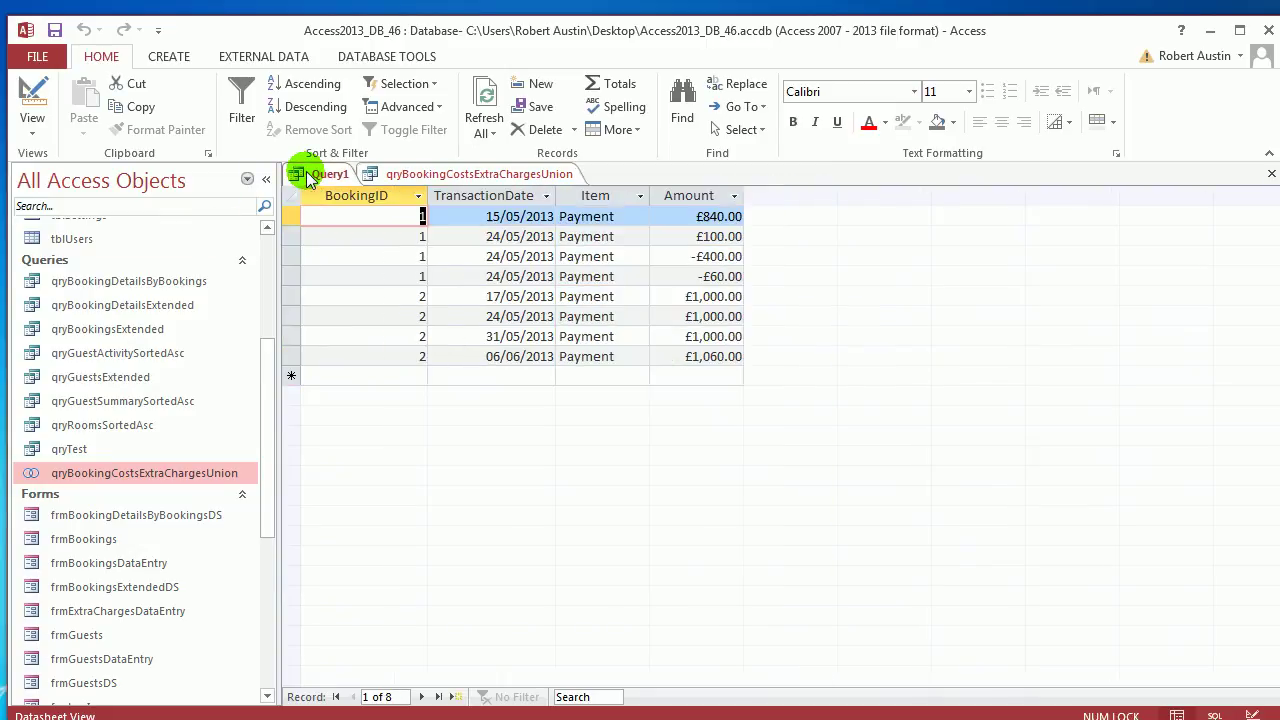
{"action": "left_click", "coordinate": [360, 195]}
{"action": "left_click", "coordinate": [505, 195]}
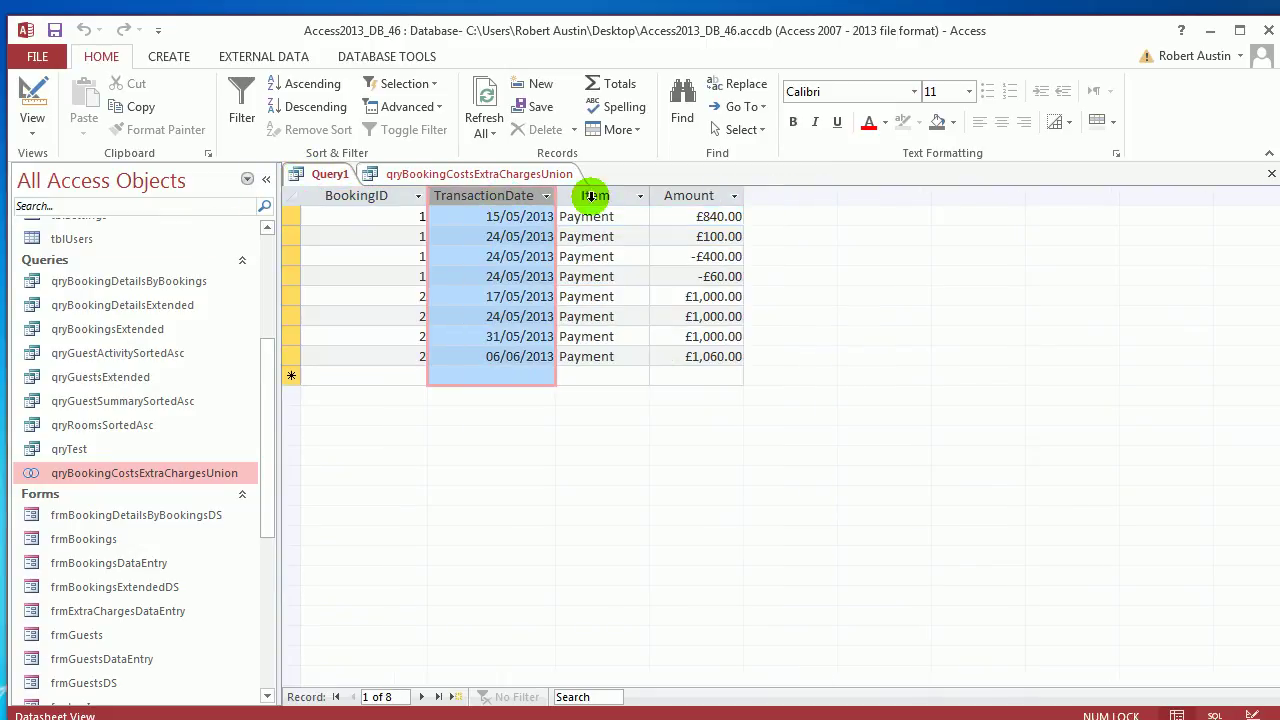
{"action": "left_click", "coordinate": [591, 195]}
{"action": "left_click", "coordinate": [692, 194]}
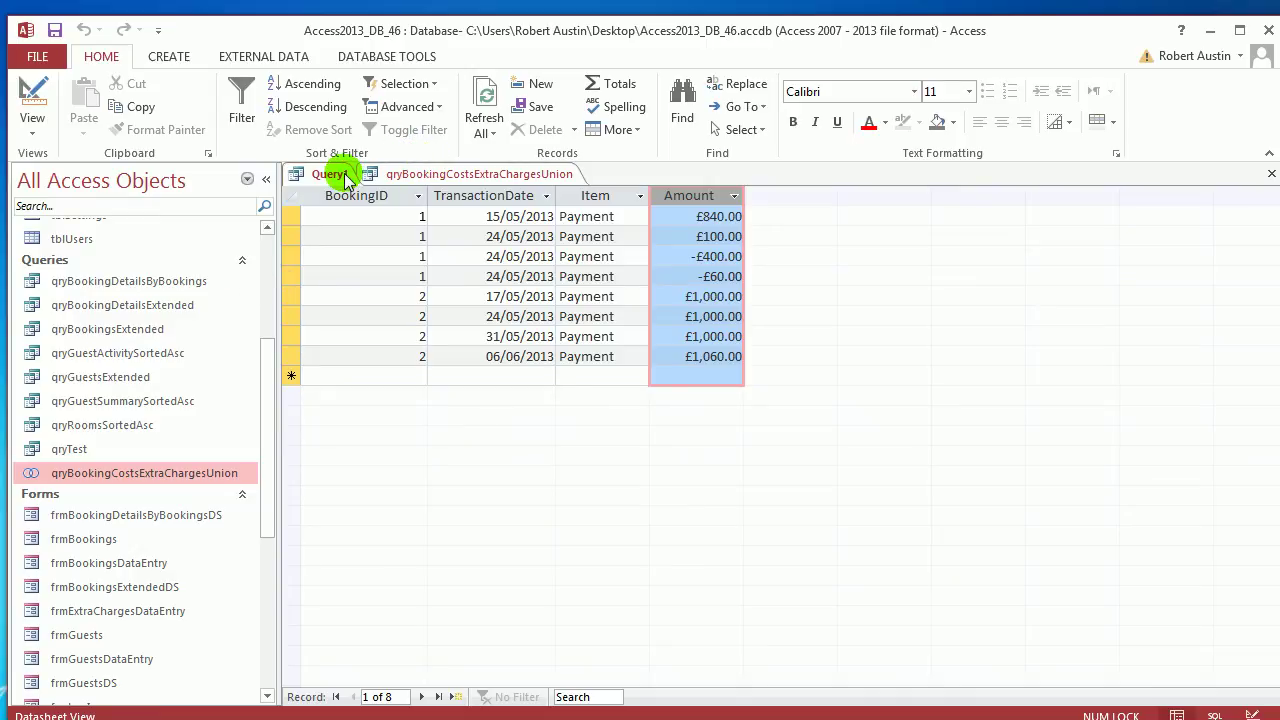
Step: Create another query in Design View and add qryBookingCostsExtraChargesUnion as its source
{"action": "left_click", "coordinate": [170, 57]}
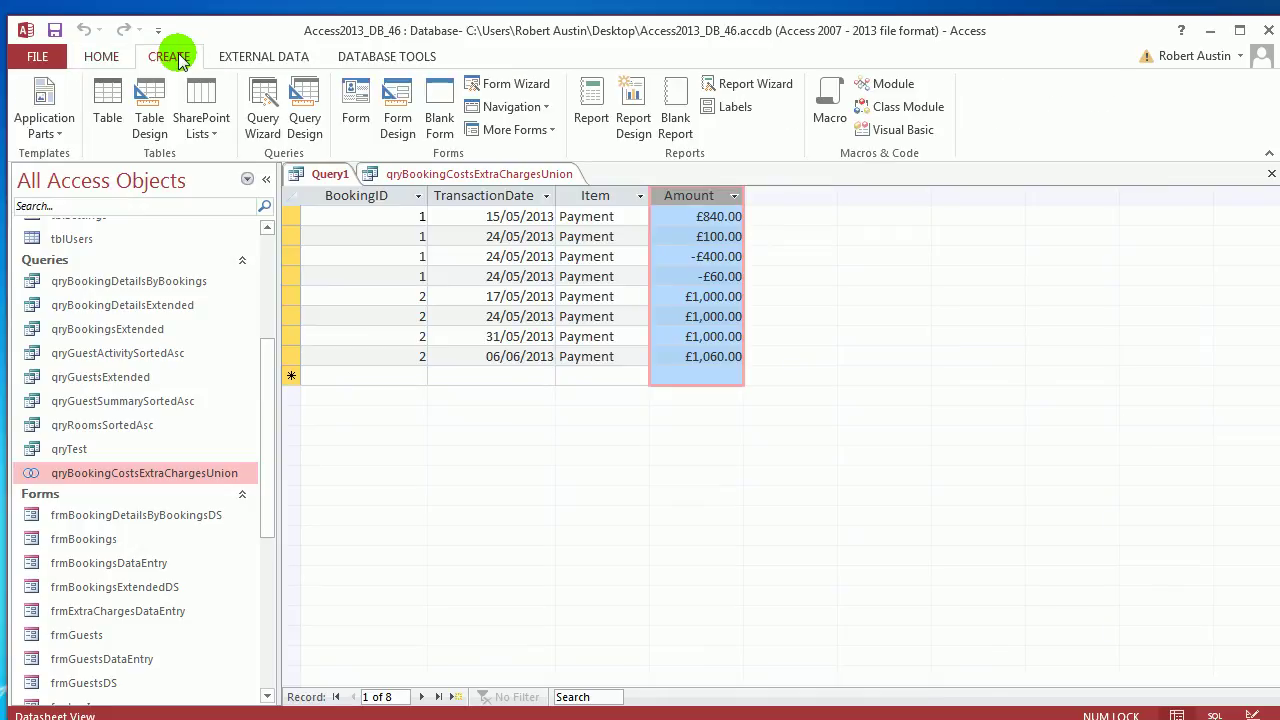
{"action": "left_click", "coordinate": [322, 122]}
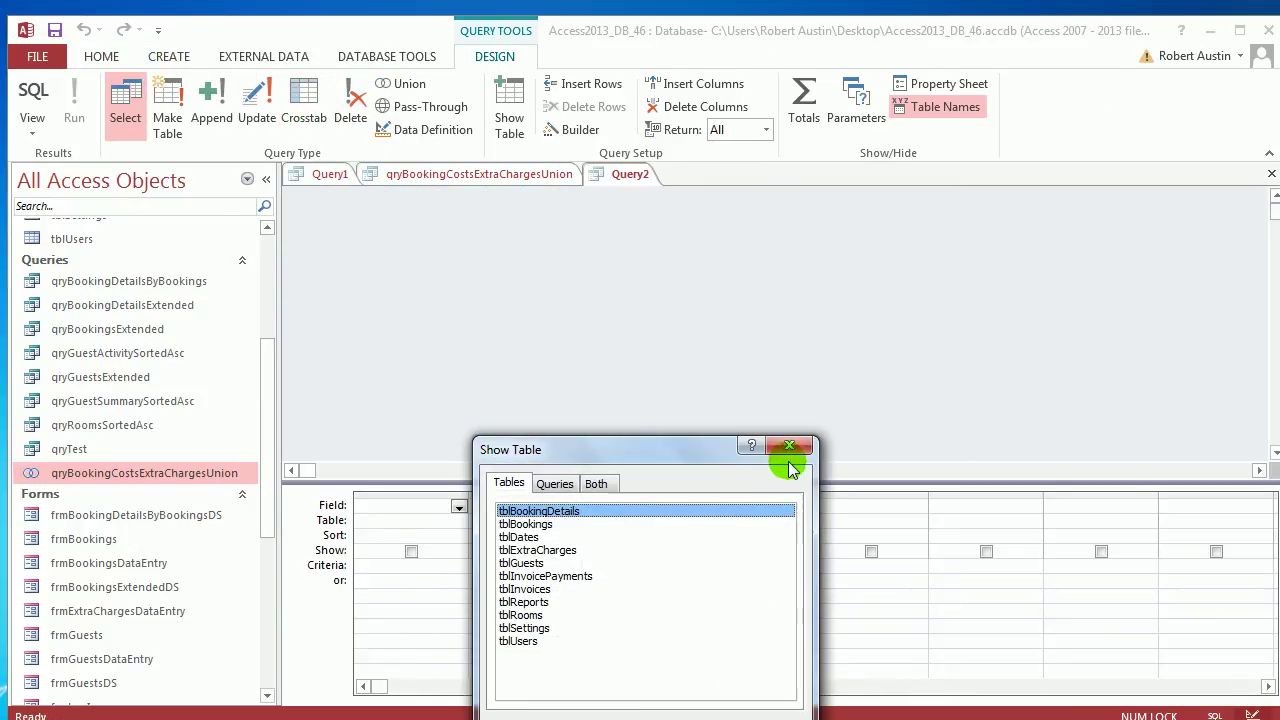
{"action": "left_click_drag", "start_coordinate": [650, 450], "coordinate": [622, 316]}
{"action": "left_click", "coordinate": [525, 349]}
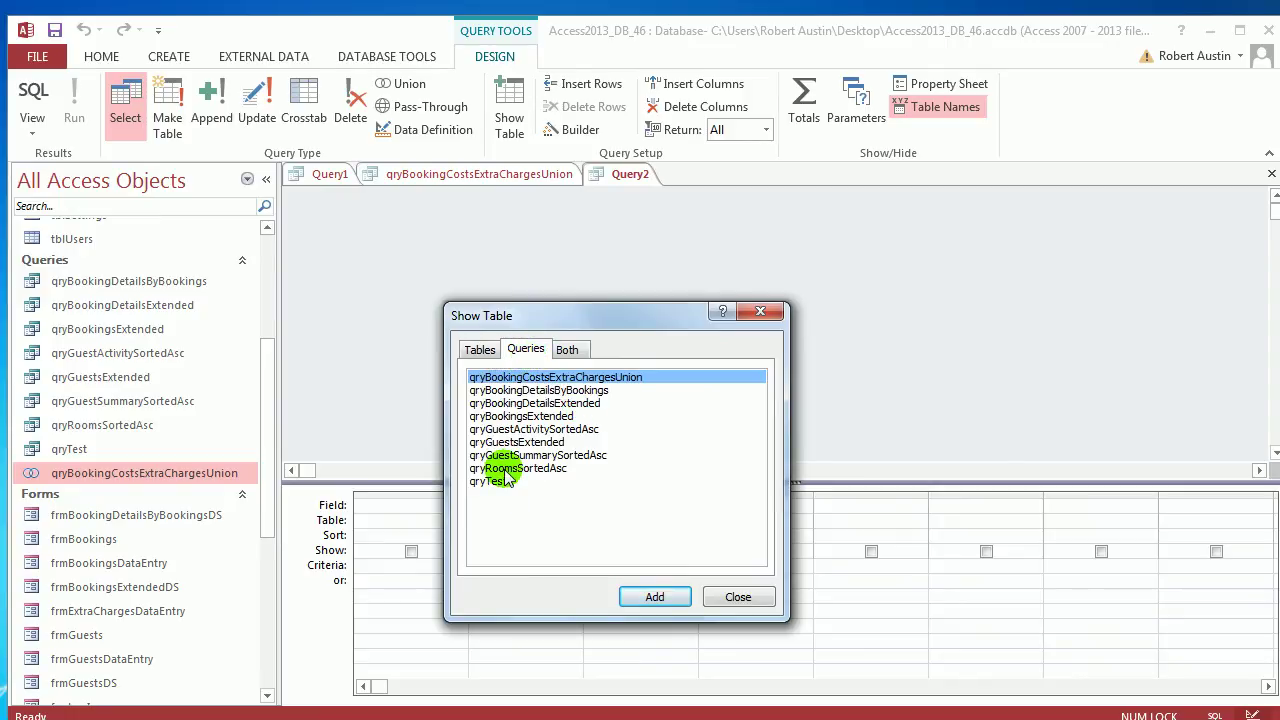
{"action": "left_click", "coordinate": [654, 596]}
{"action": "left_click", "coordinate": [738, 597]}
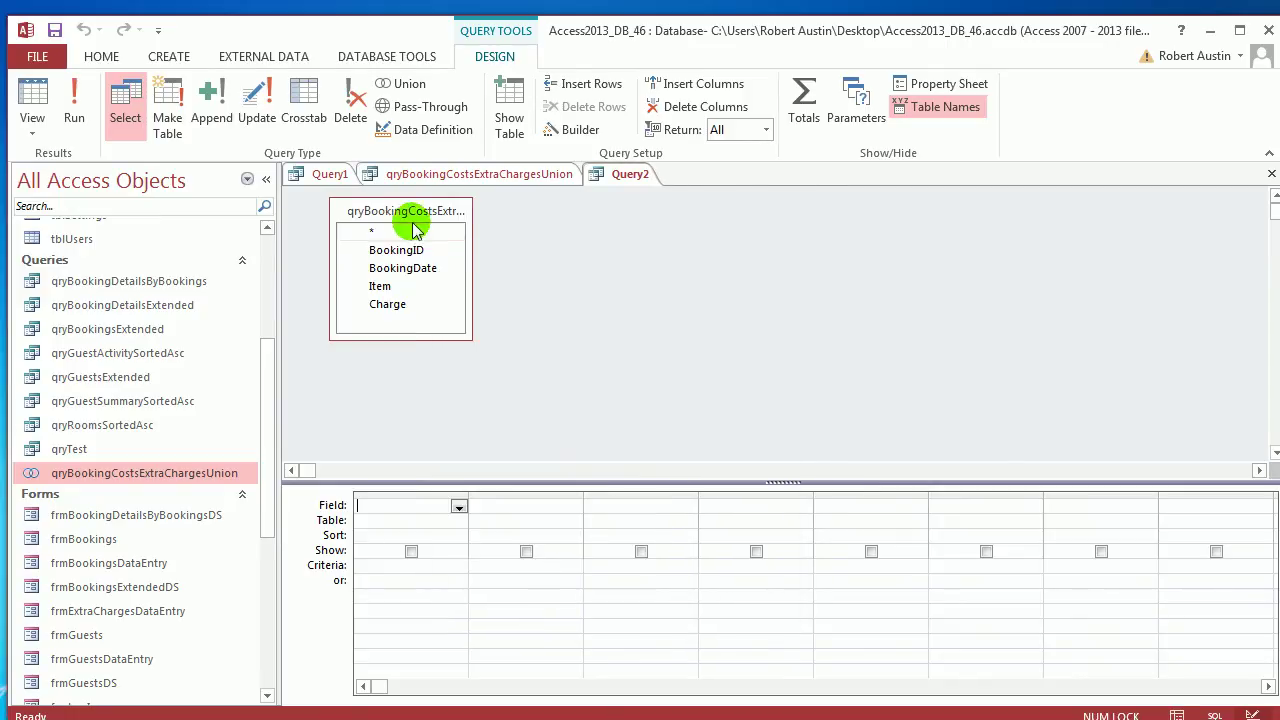
Step: Add the BookingID, BookingDate, Item and Charge fields to the new query's design grid
{"action": "double_click", "coordinate": [400, 250]}
{"action": "double_click", "coordinate": [398, 268]}
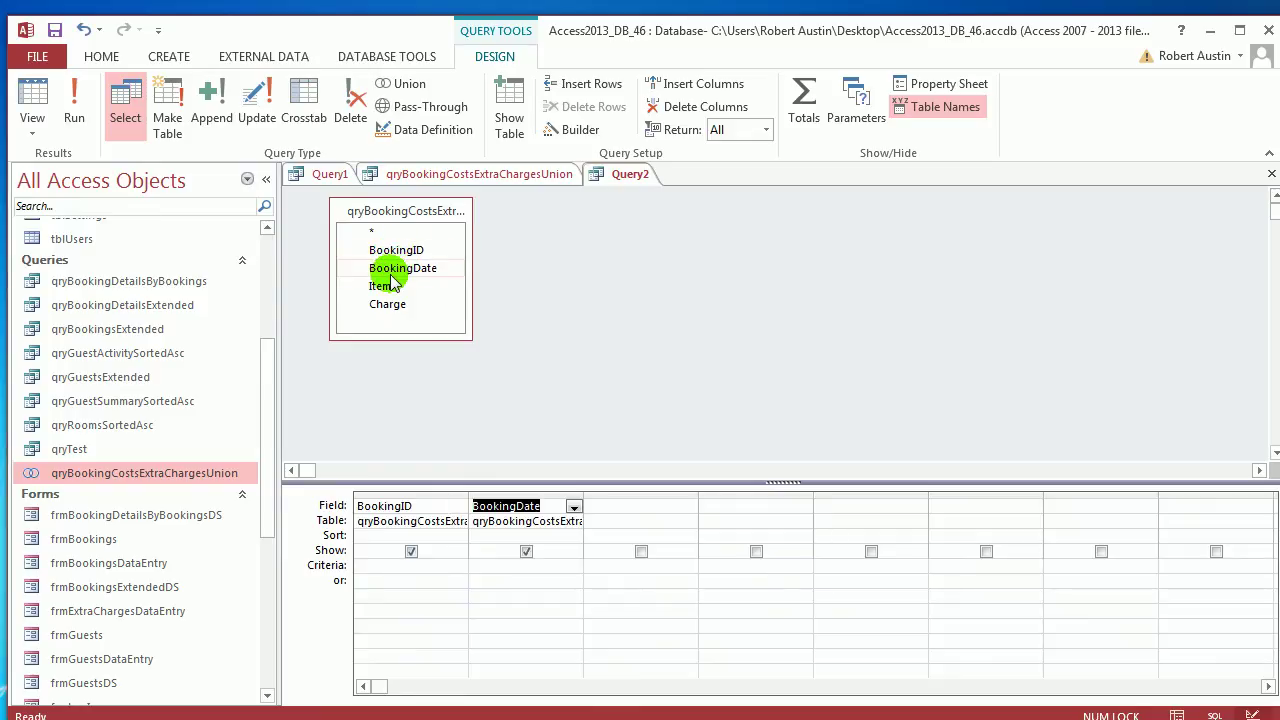
{"action": "double_click", "coordinate": [386, 286]}
{"action": "double_click", "coordinate": [389, 304]}
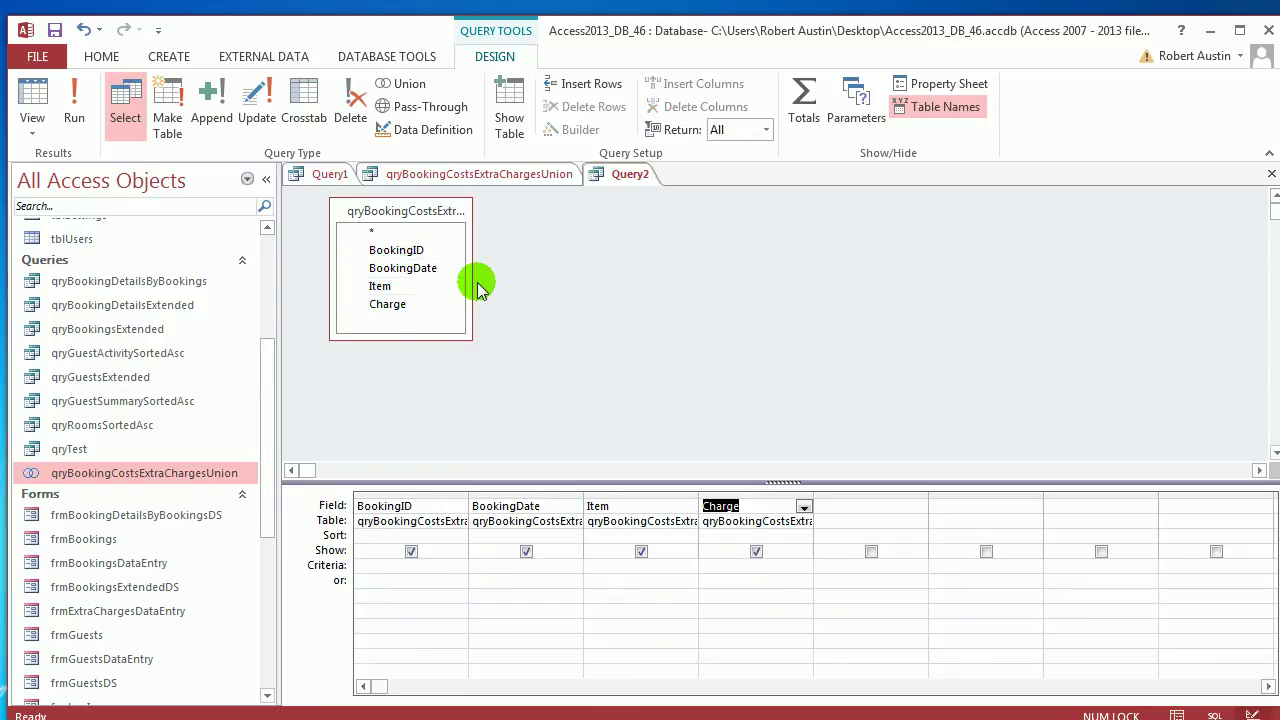
Step: Run the new query on qryBookingCostsExtraChargesUnion, switch it to SQL View and copy its whole SELECT statement
{"action": "left_click", "coordinate": [90, 127]}
{"action": "right_click", "coordinate": [621, 173]}
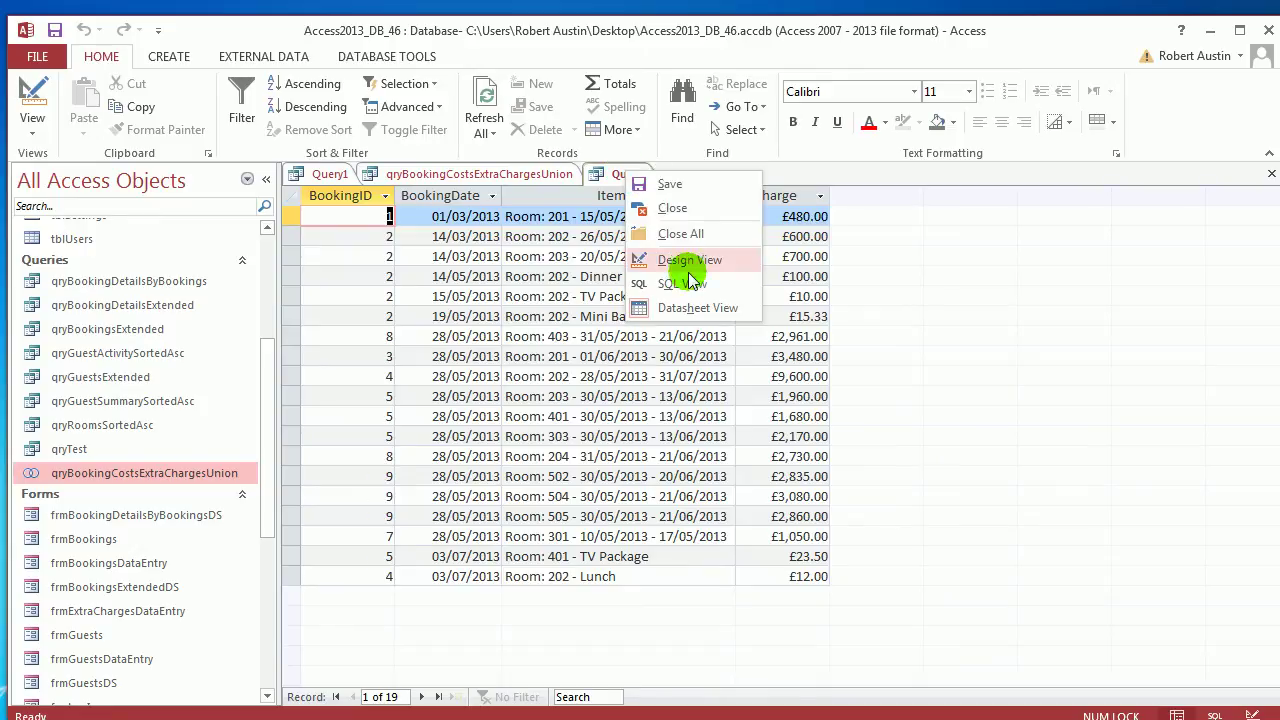
{"action": "left_click", "coordinate": [692, 283]}
{"action": "left_click", "coordinate": [556, 244]}
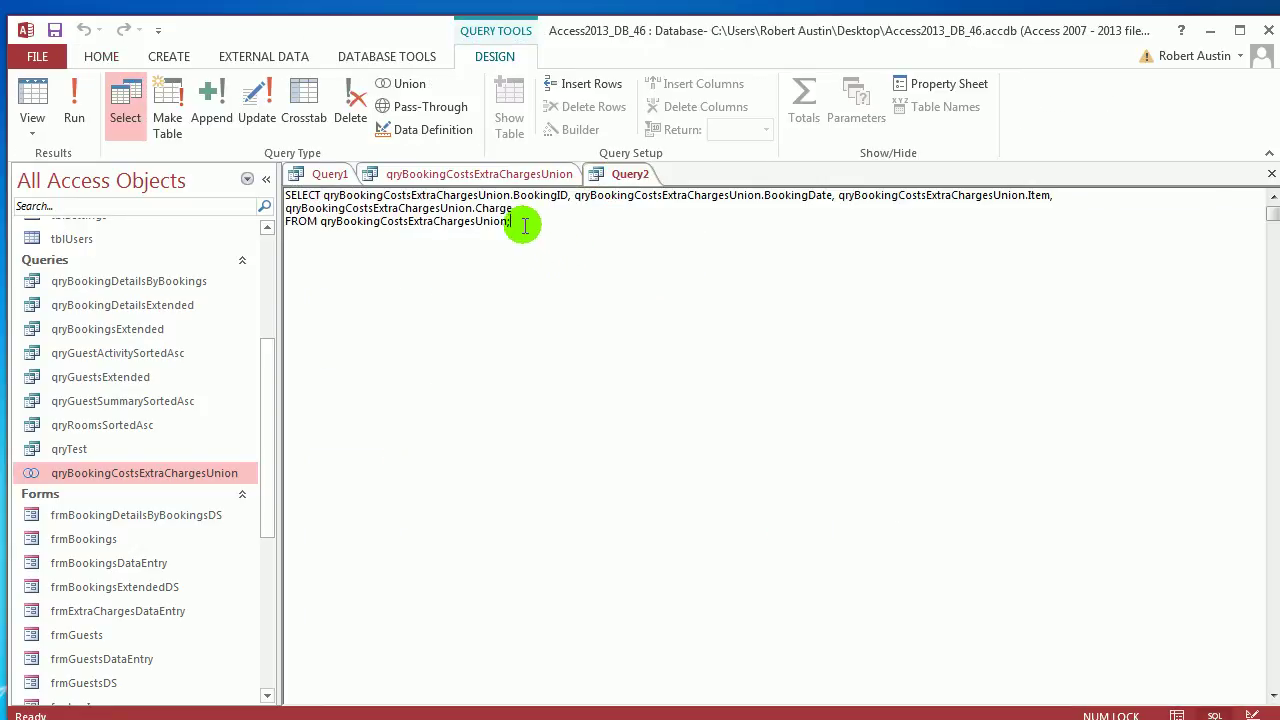
{"action": "left_click_drag", "start_coordinate": [512, 222], "coordinate": [276, 192]}
{"action": "key", "text": "ctrl+c"}
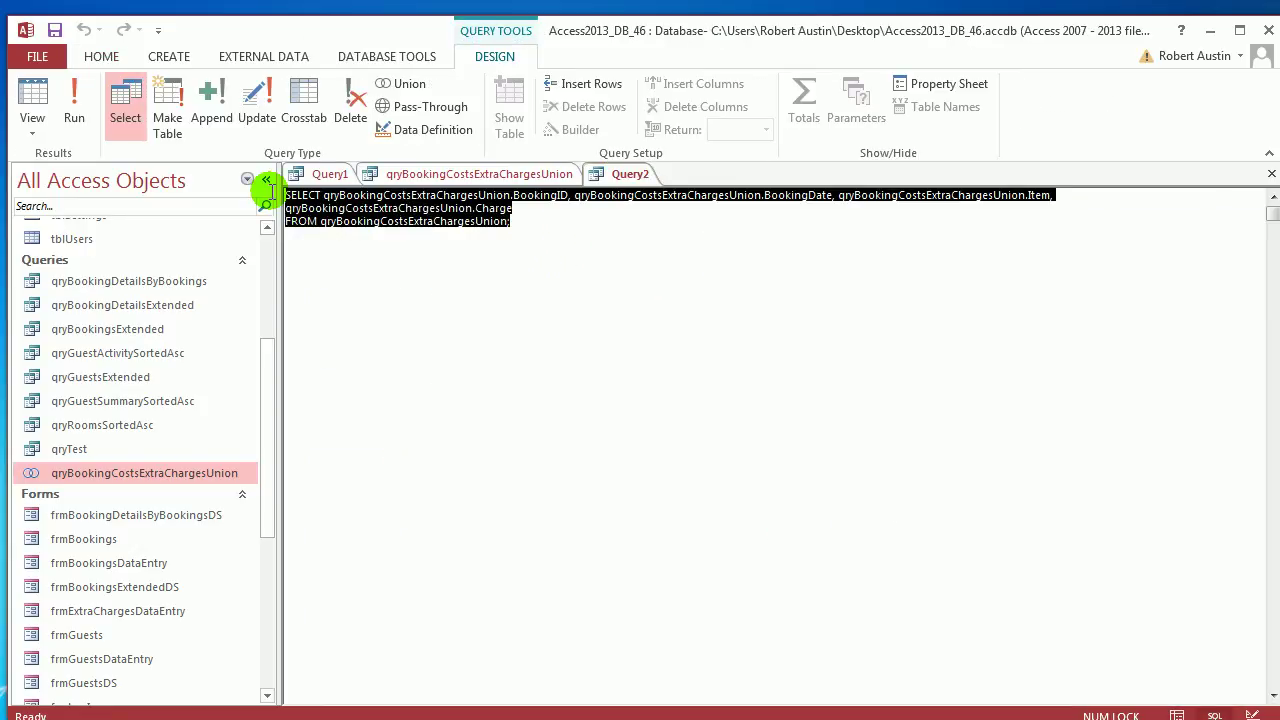
Step: In the invoice payments query's SQL, replace the closing semicolon with UNION ALL, add the copied SELECT statement below and run the query
{"action": "left_click", "coordinate": [333, 174]}
{"action": "right_click", "coordinate": [336, 176]}
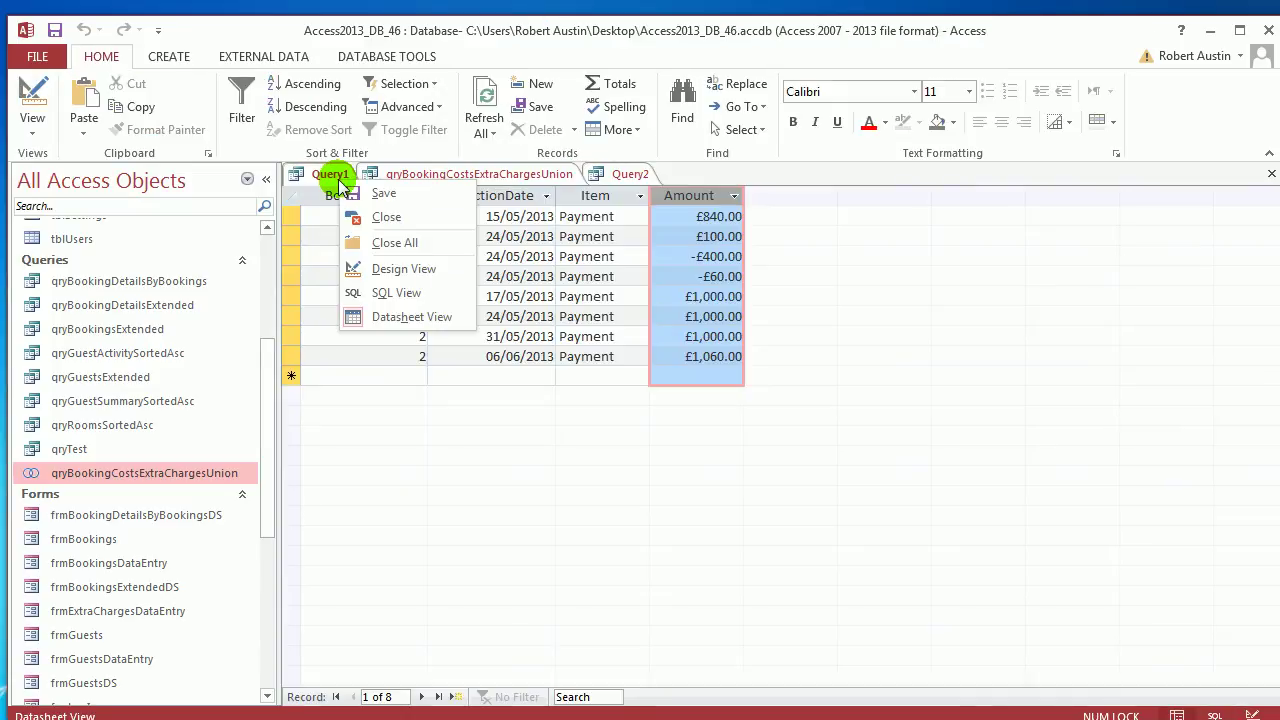
{"action": "left_click", "coordinate": [396, 292]}
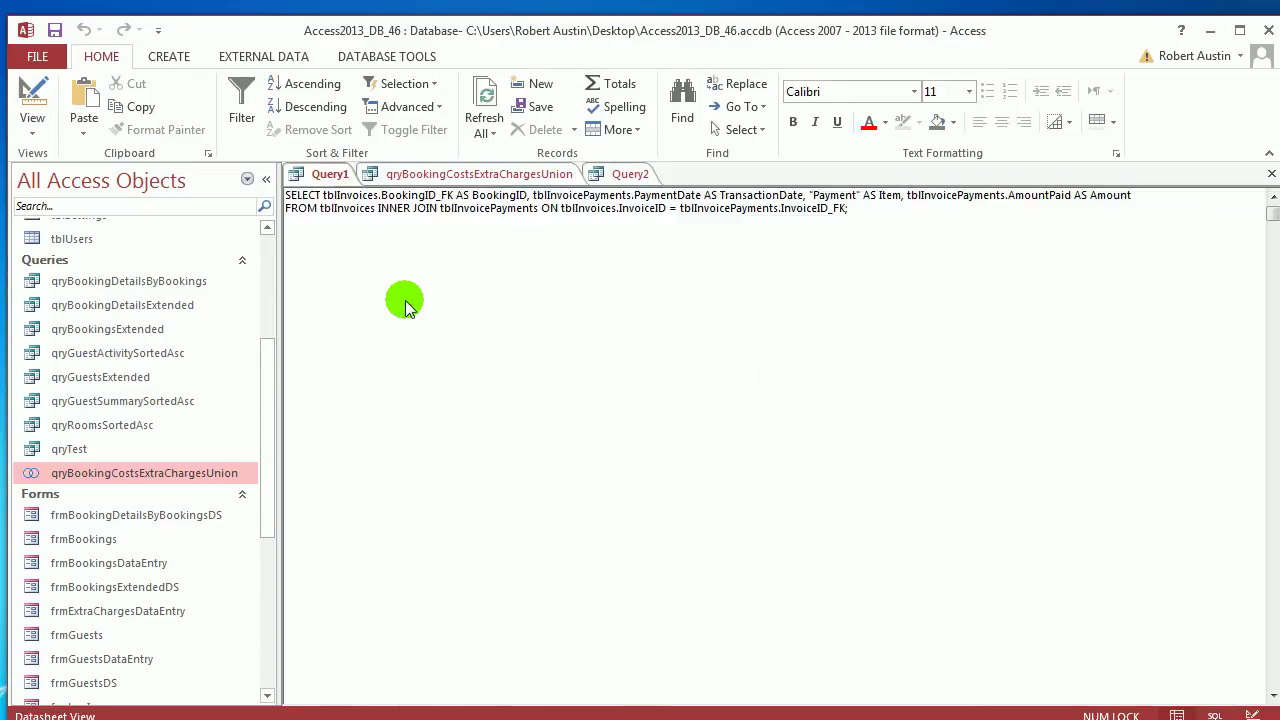
{"action": "left_click", "coordinate": [895, 217]}
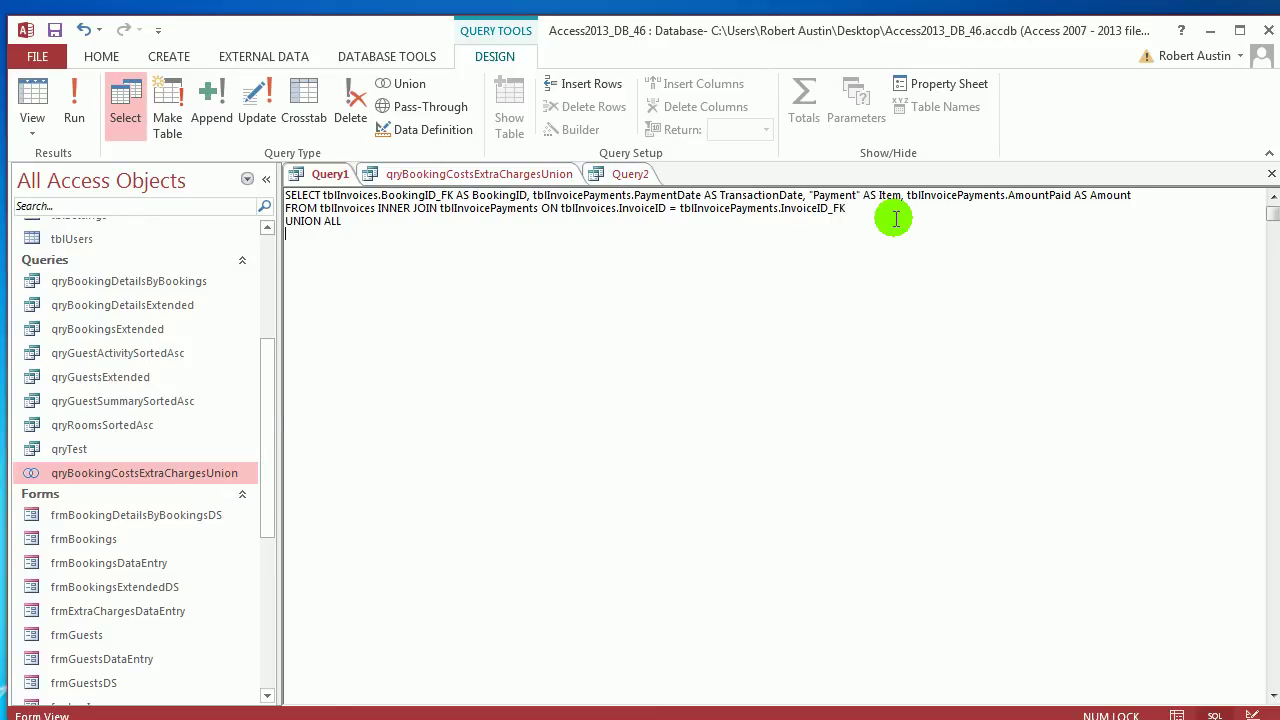
{"action": "key", "text": "ctrl+v"}
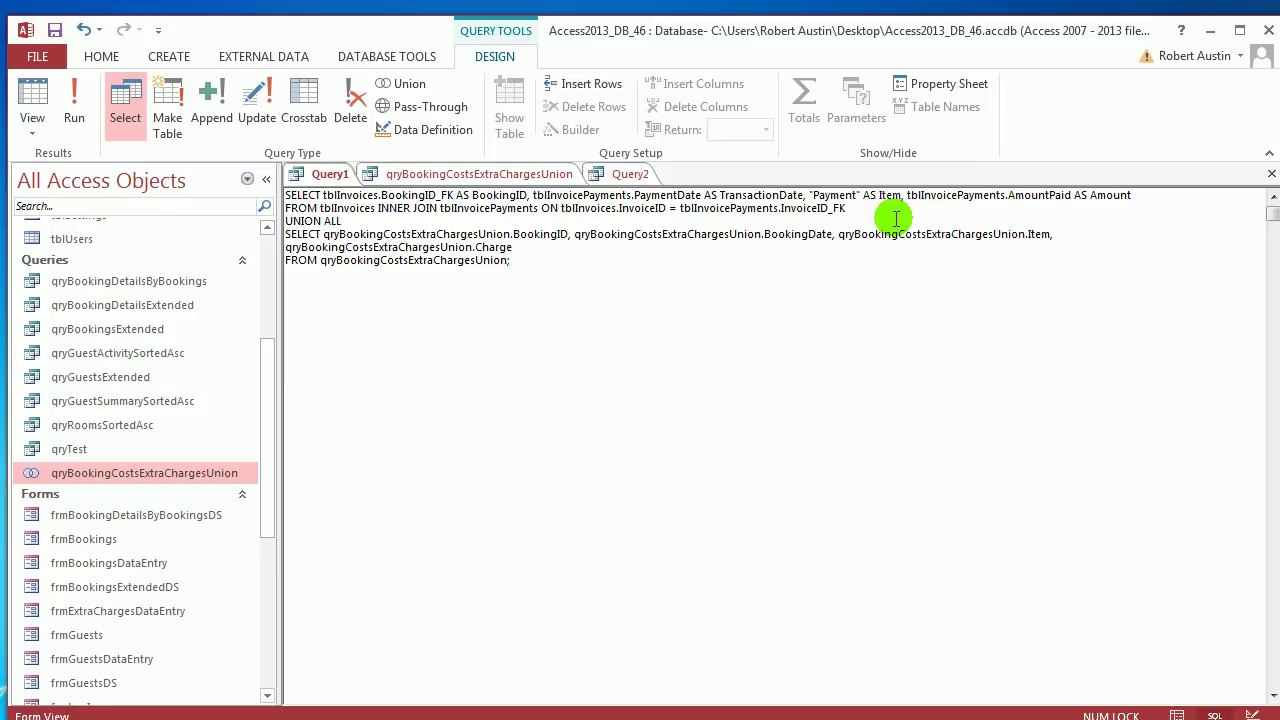
{"action": "left_click", "coordinate": [78, 108]}
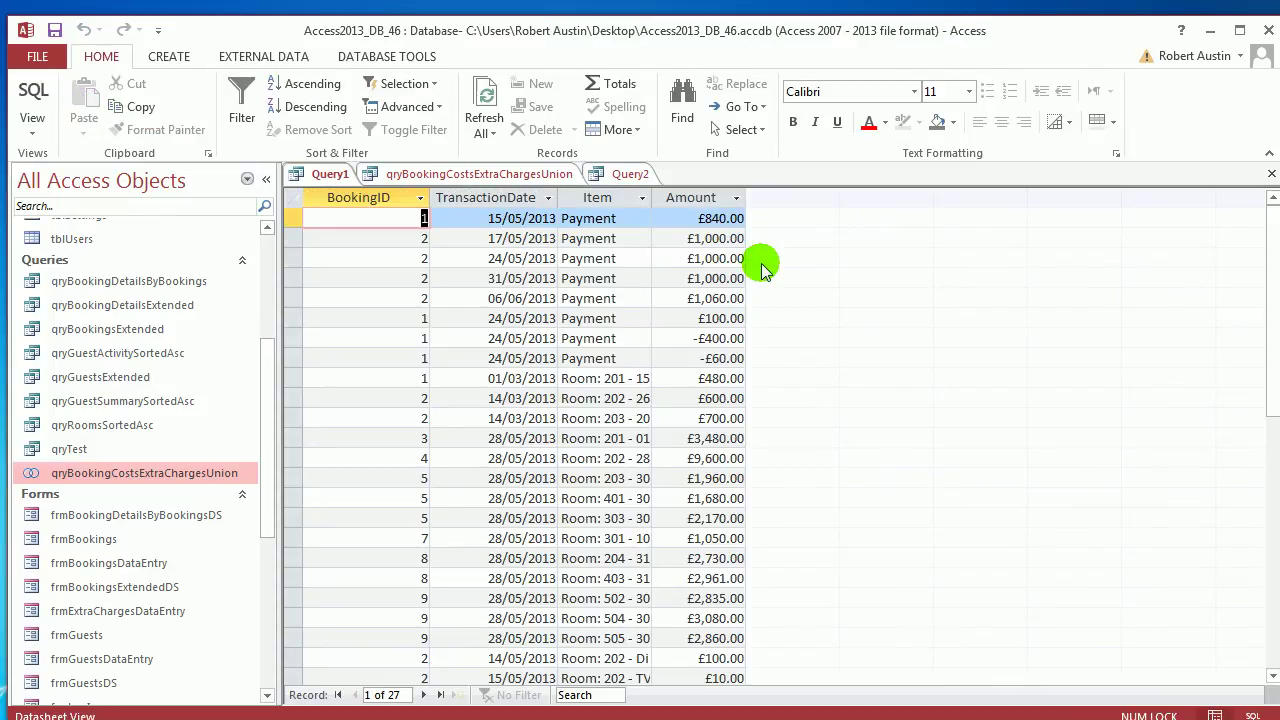
{"action": "scroll", "coordinate": [760, 264], "scroll_direction": "down", "scroll_amount": 4}
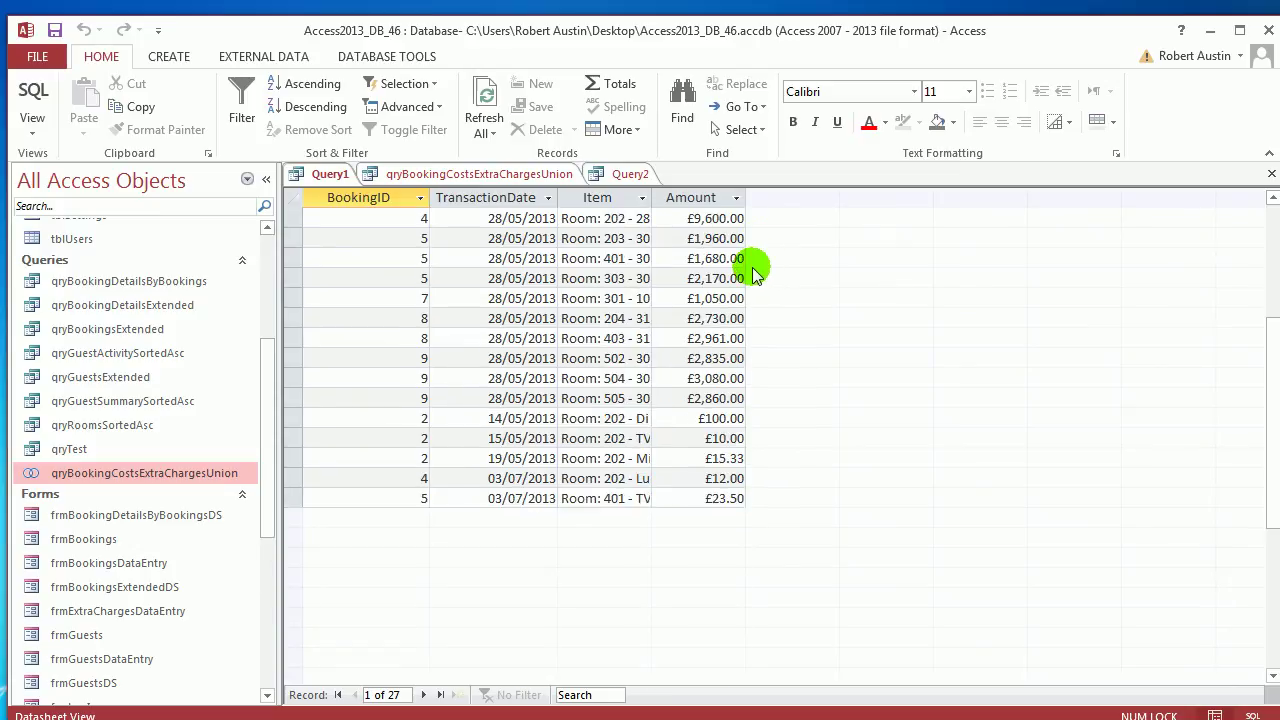
{"action": "scroll", "coordinate": [755, 263], "scroll_direction": "up", "scroll_amount": 4}
Step: Replace the final semicolon in the union query's SQL with Order By TransactionDate, run the query and look through the sorted records
{"action": "left_click", "coordinate": [502, 205]}
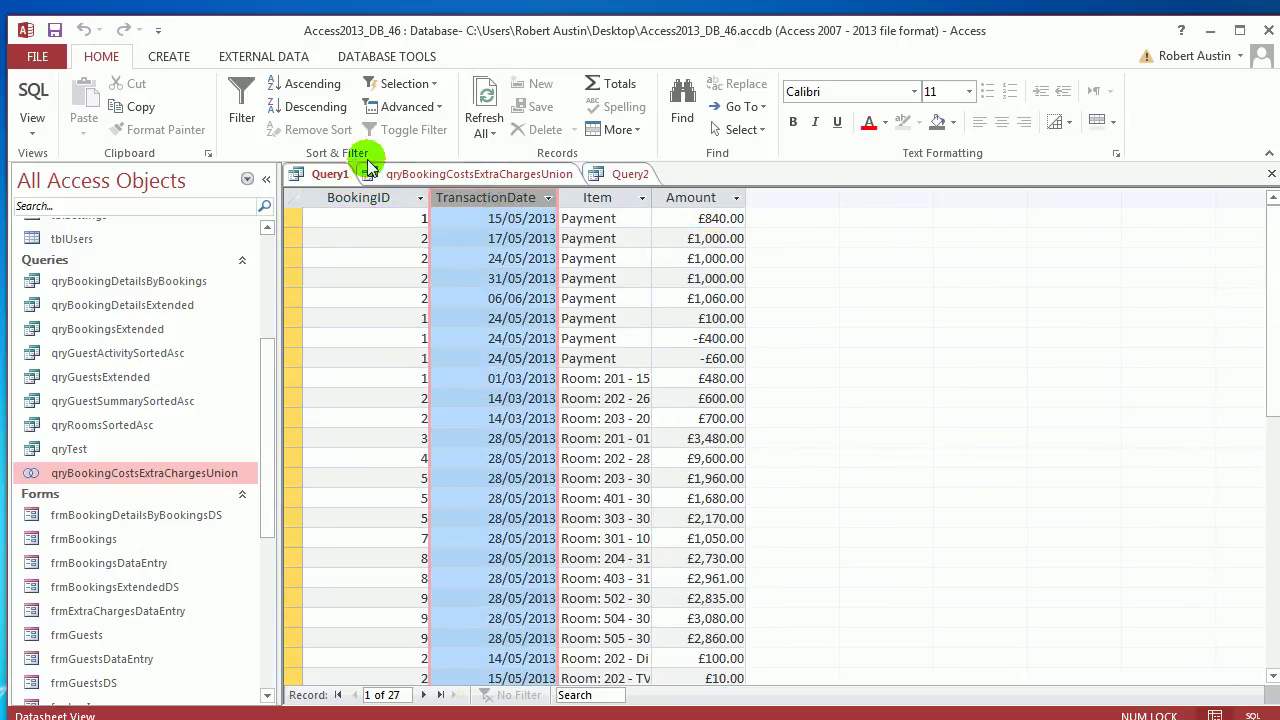
{"action": "right_click", "coordinate": [323, 178]}
{"action": "left_click", "coordinate": [343, 259]}
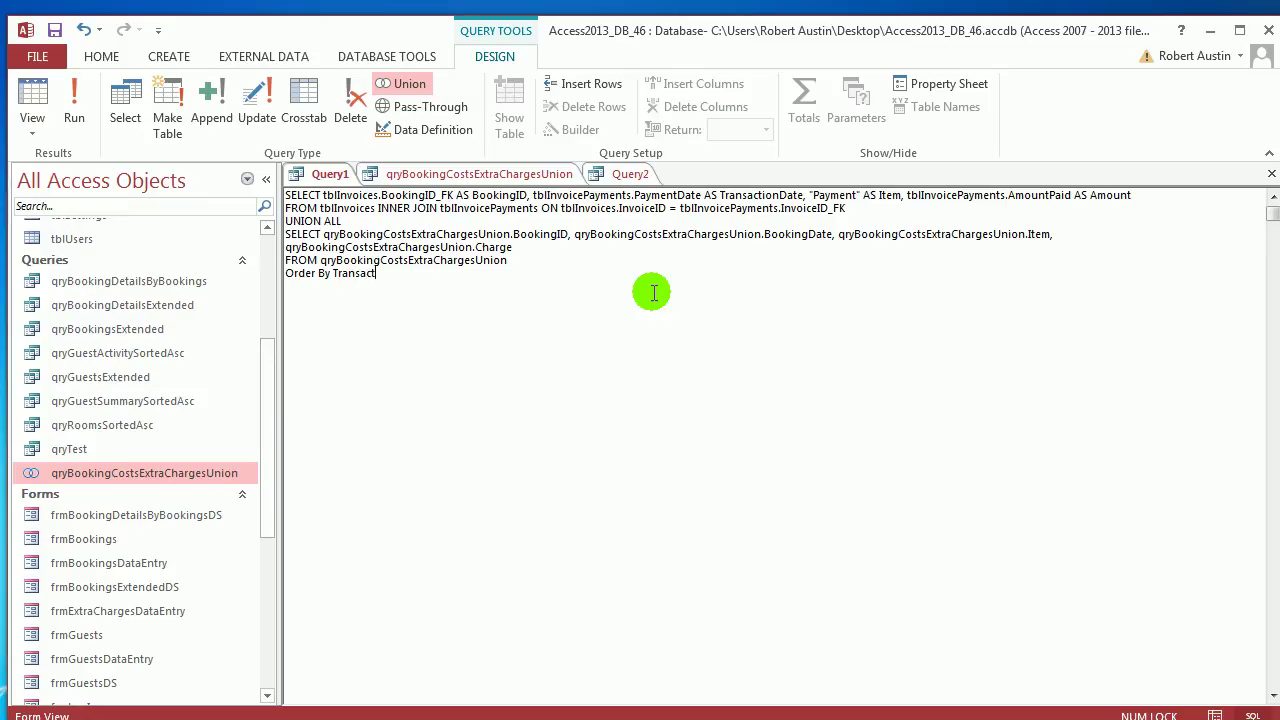
{"action": "left_click", "coordinate": [72, 102]}
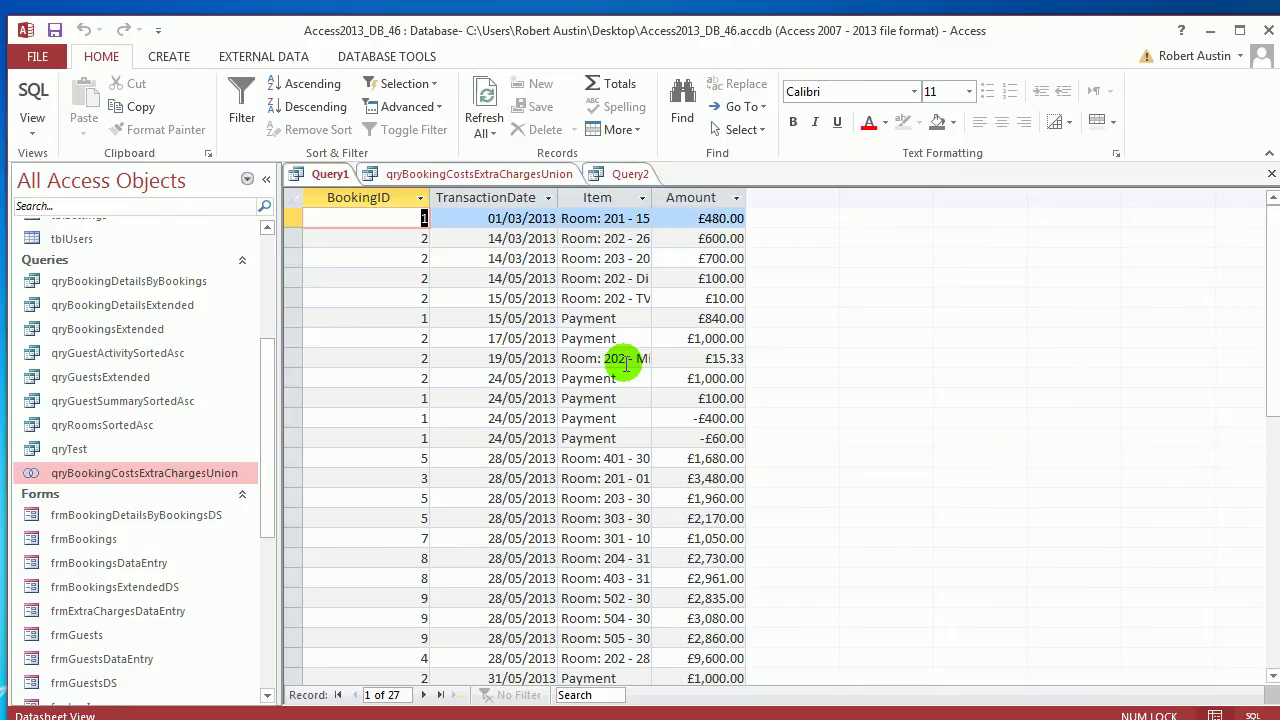
{"action": "scroll", "coordinate": [633, 361], "scroll_direction": "down", "scroll_amount": 4}
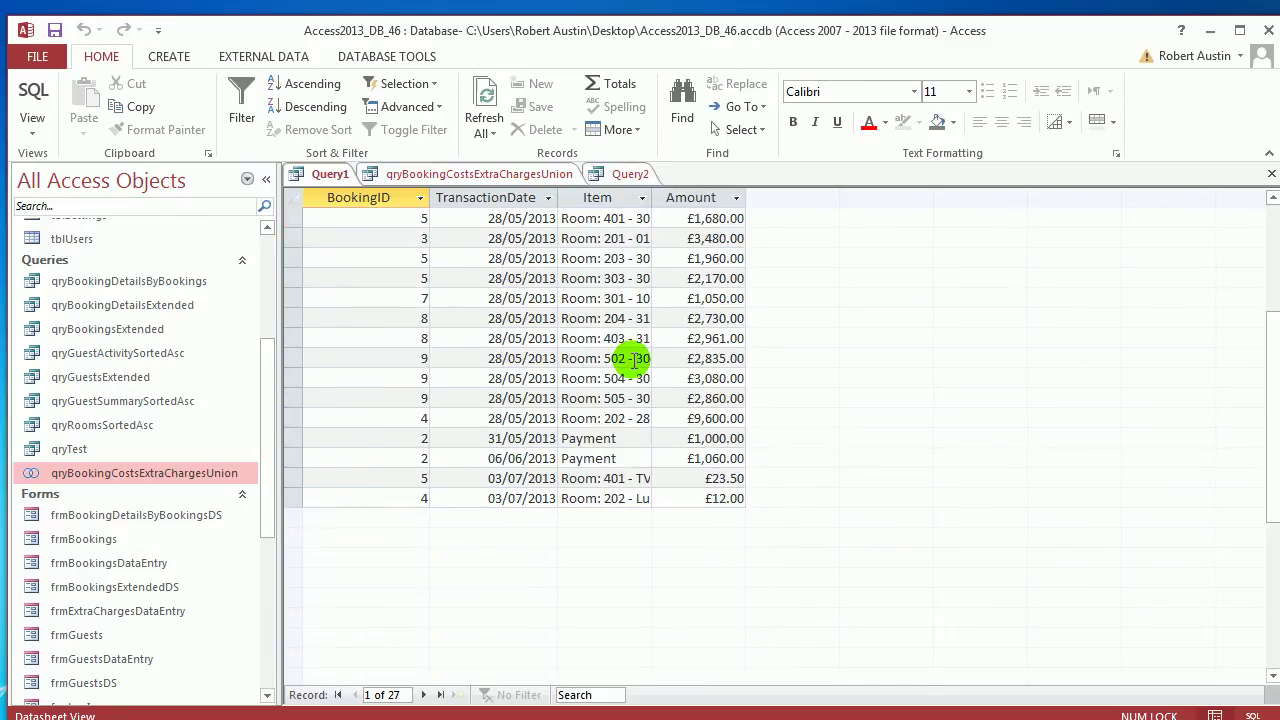
{"action": "scroll", "coordinate": [630, 356], "scroll_direction": "up", "scroll_amount": 4}
{"action": "scroll", "coordinate": [630, 356], "scroll_direction": "down", "scroll_amount": 3}
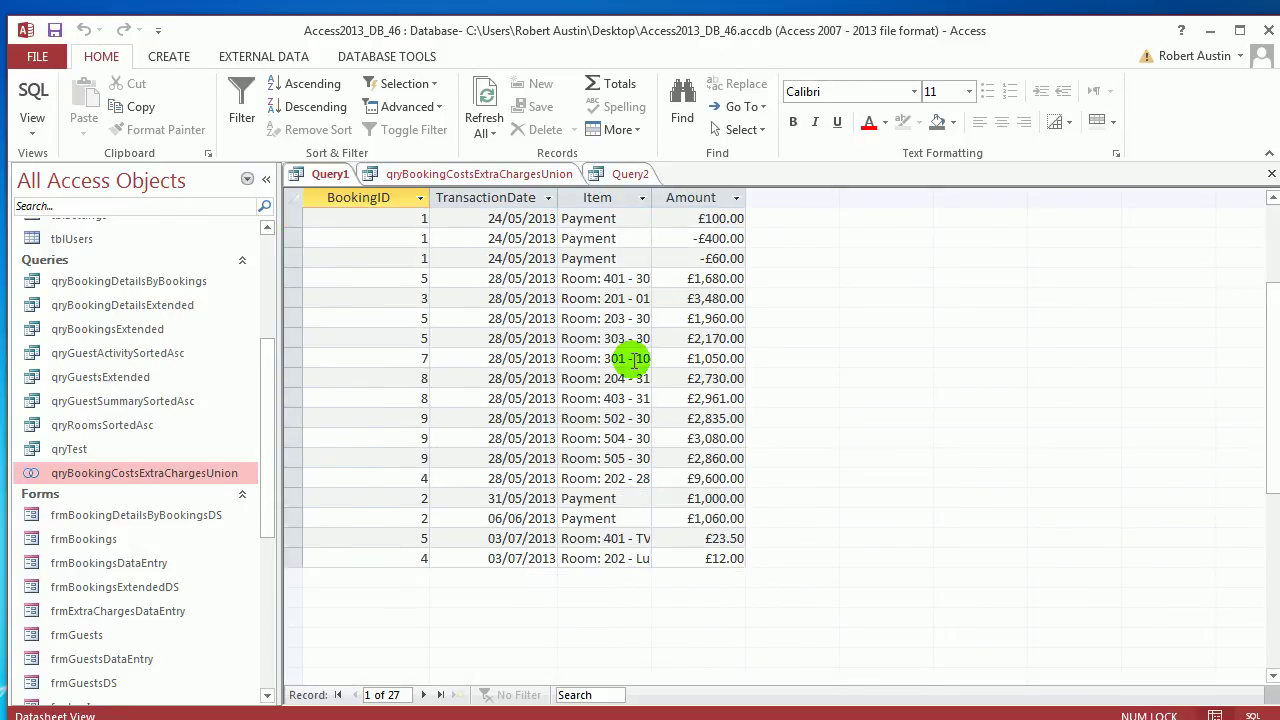
Step: Save the union query as qryCostsPaymentsUnion
{"action": "left_click", "coordinate": [318, 177]}
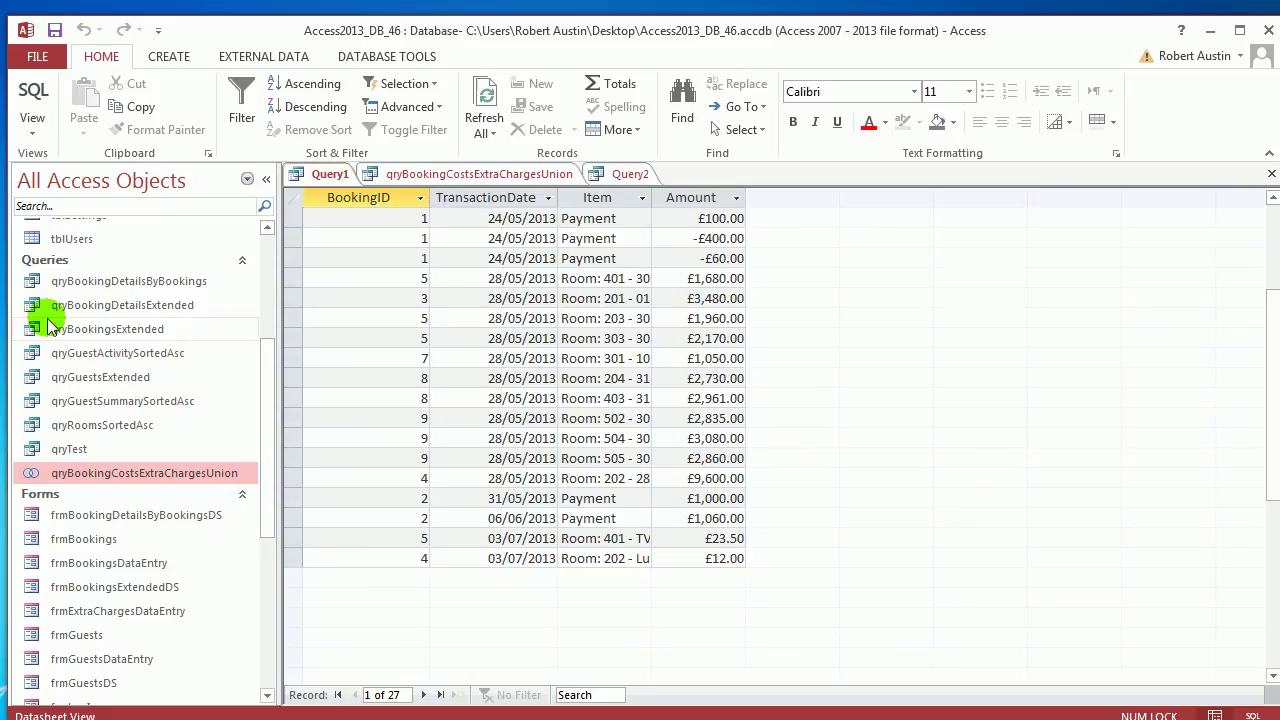
{"action": "key", "text": "ctrl+s"}
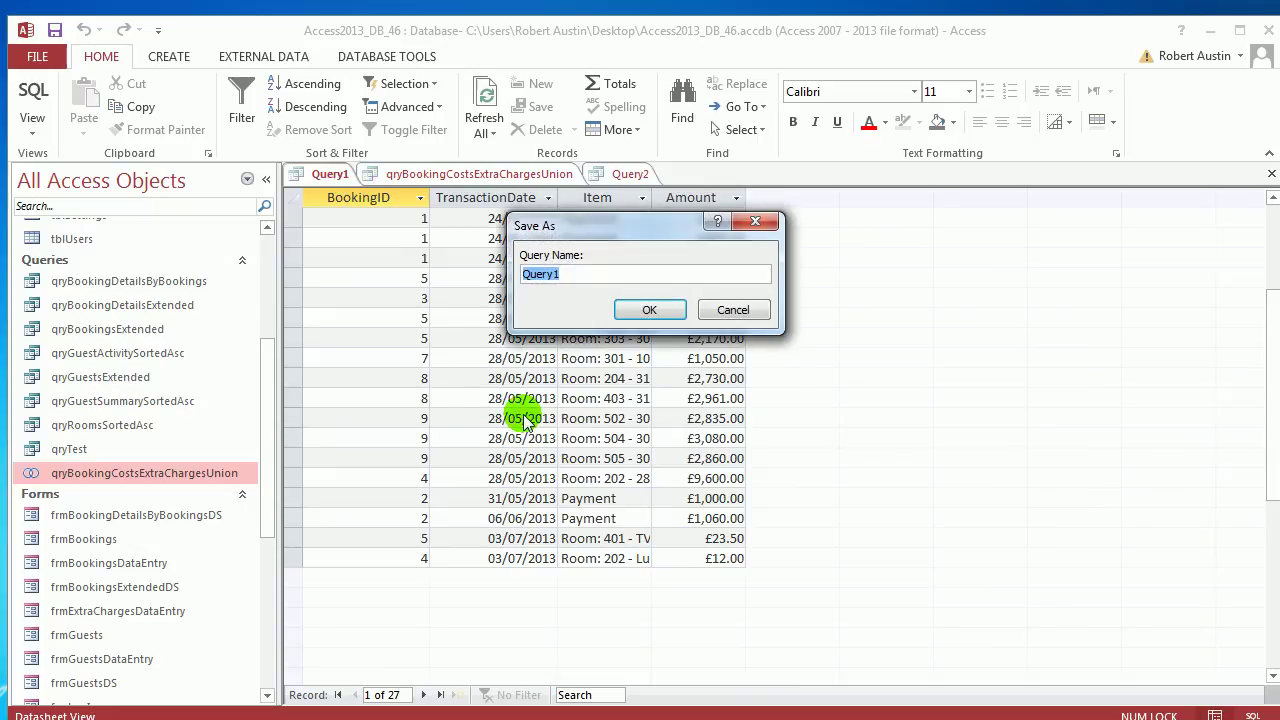
{"action": "type", "text": "qryCostsPaymentsUnion"}
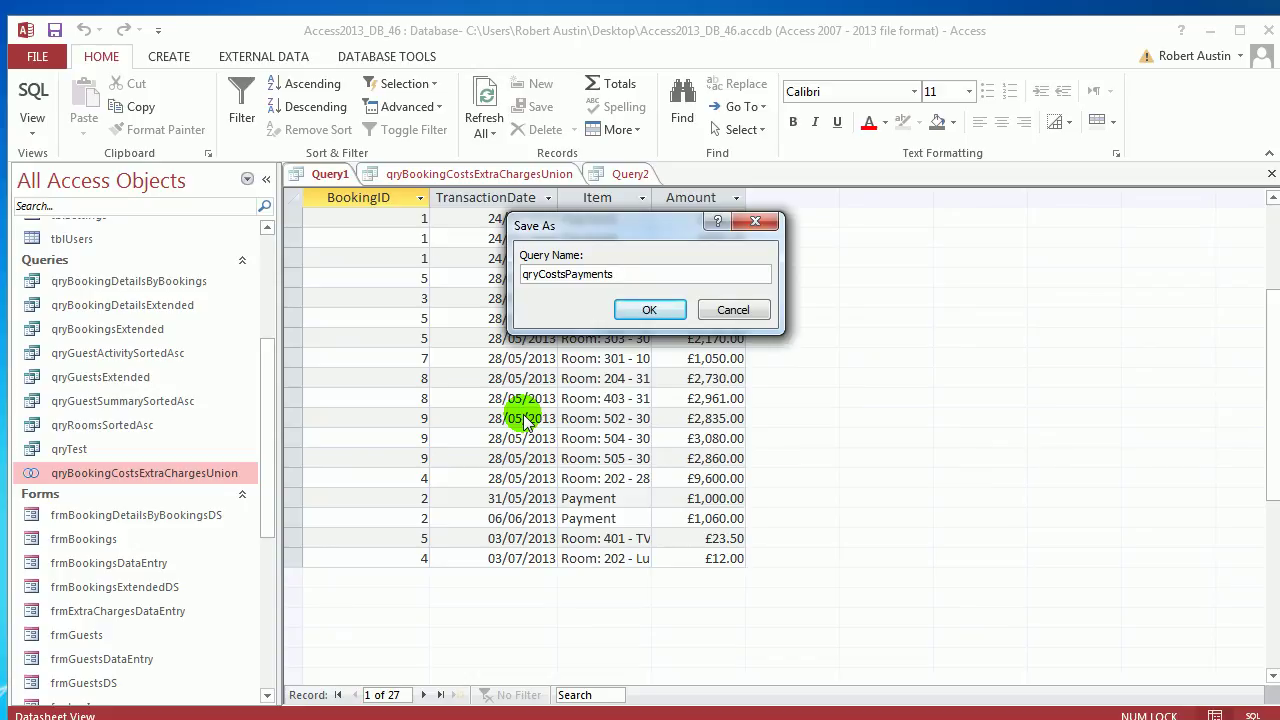
{"action": "left_click", "coordinate": [649, 309]}
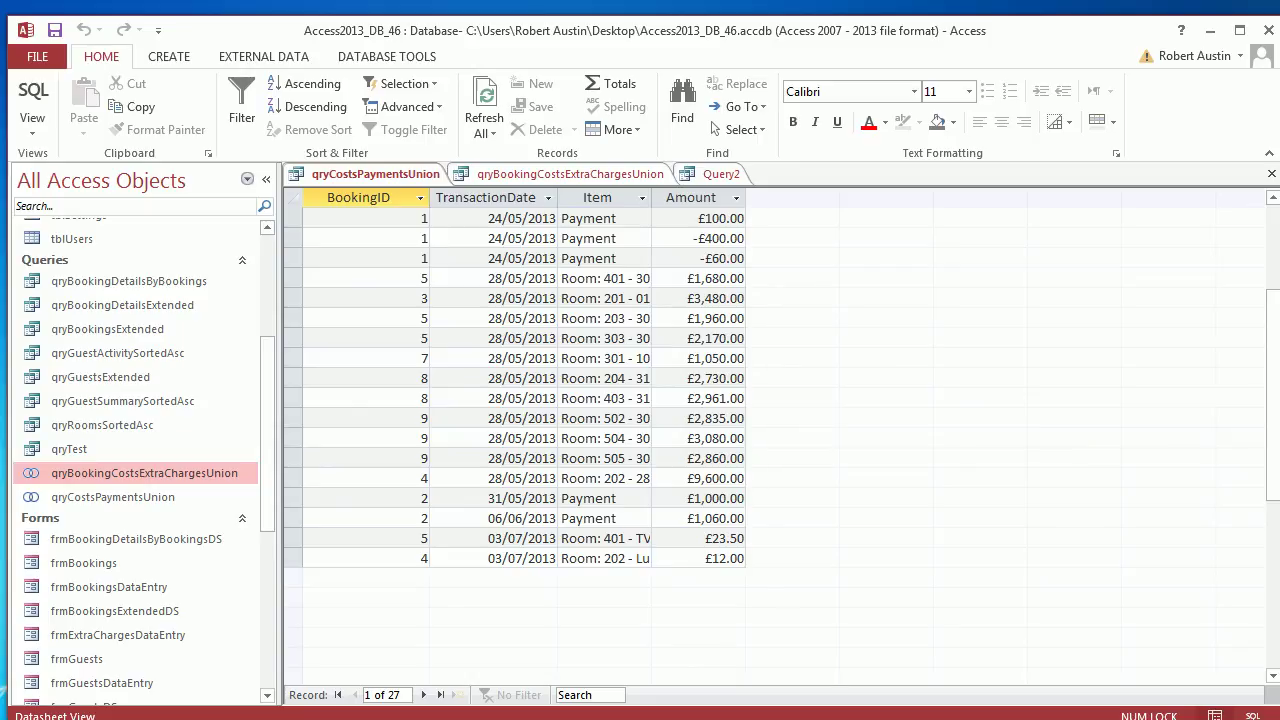
{"action": "scroll", "coordinate": [671, 429], "scroll_direction": "up", "scroll_amount": 3}
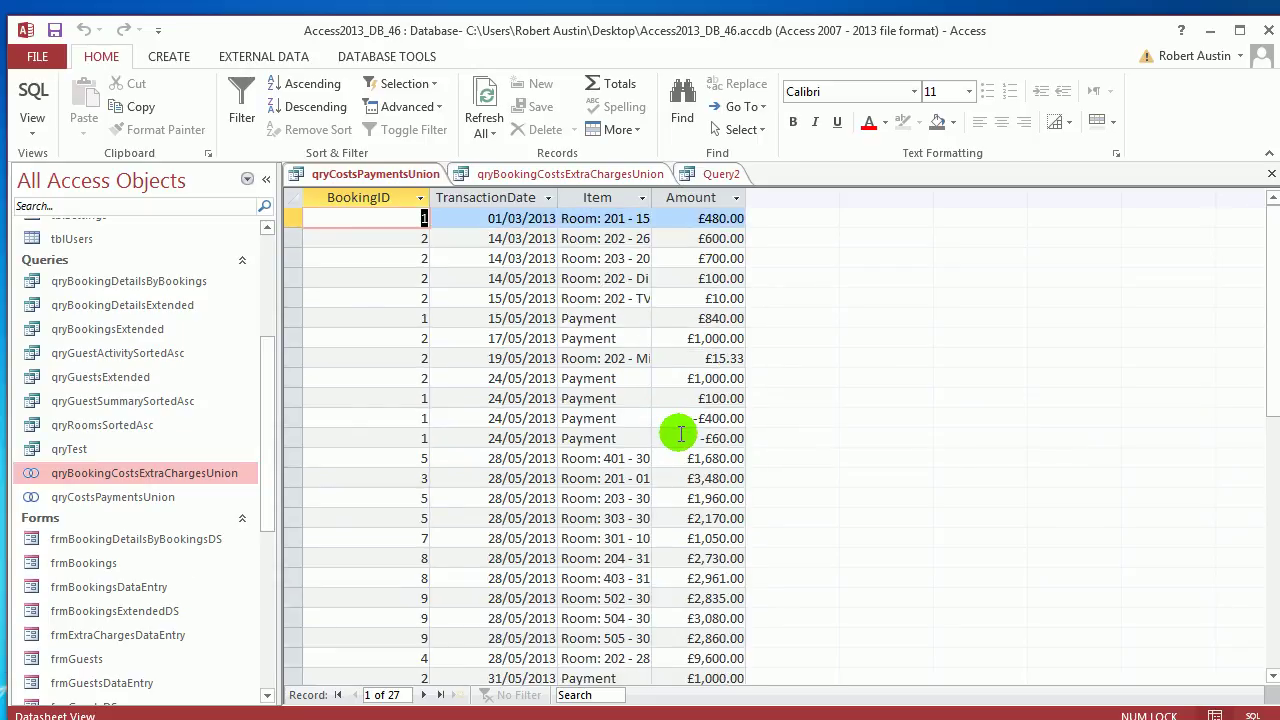
Step: Close Query2 without saving its design and close qryBookingCostsExtraChargesUnion, keeping only qryCostsPaymentsUnion open
{"action": "left_click", "coordinate": [715, 175]}
{"action": "right_click", "coordinate": [724, 178]}
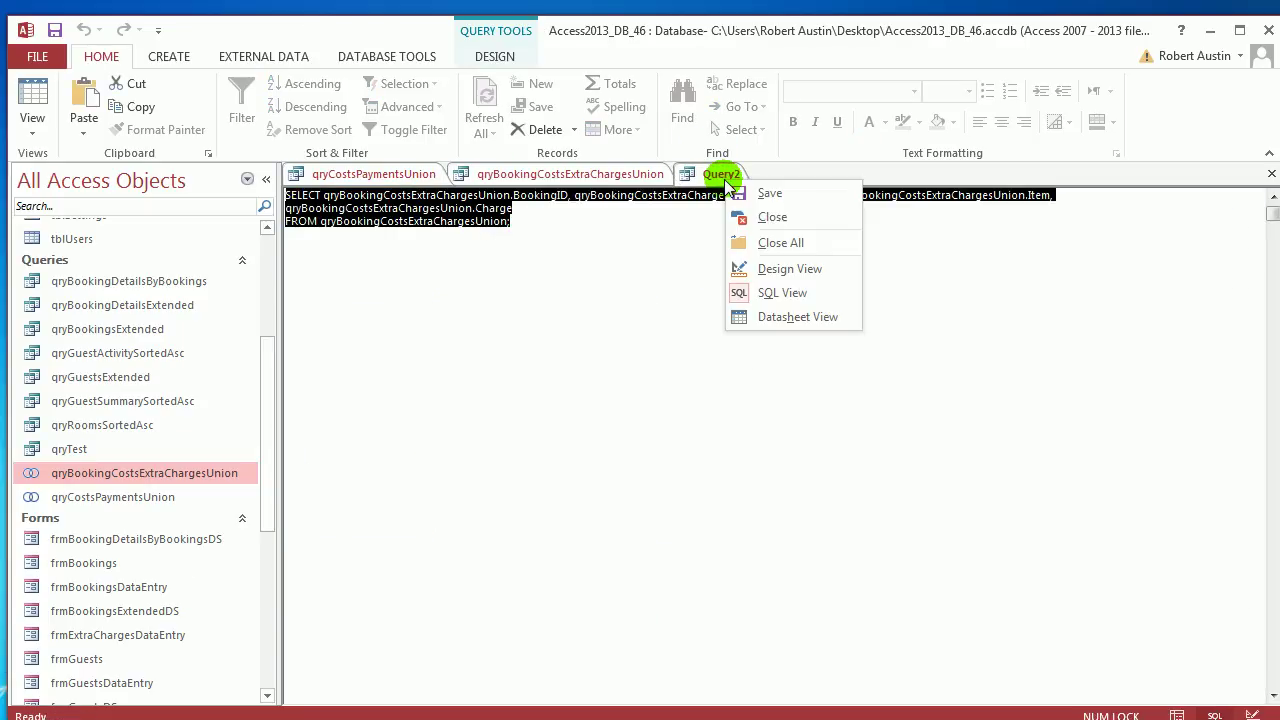
{"action": "left_click", "coordinate": [749, 214]}
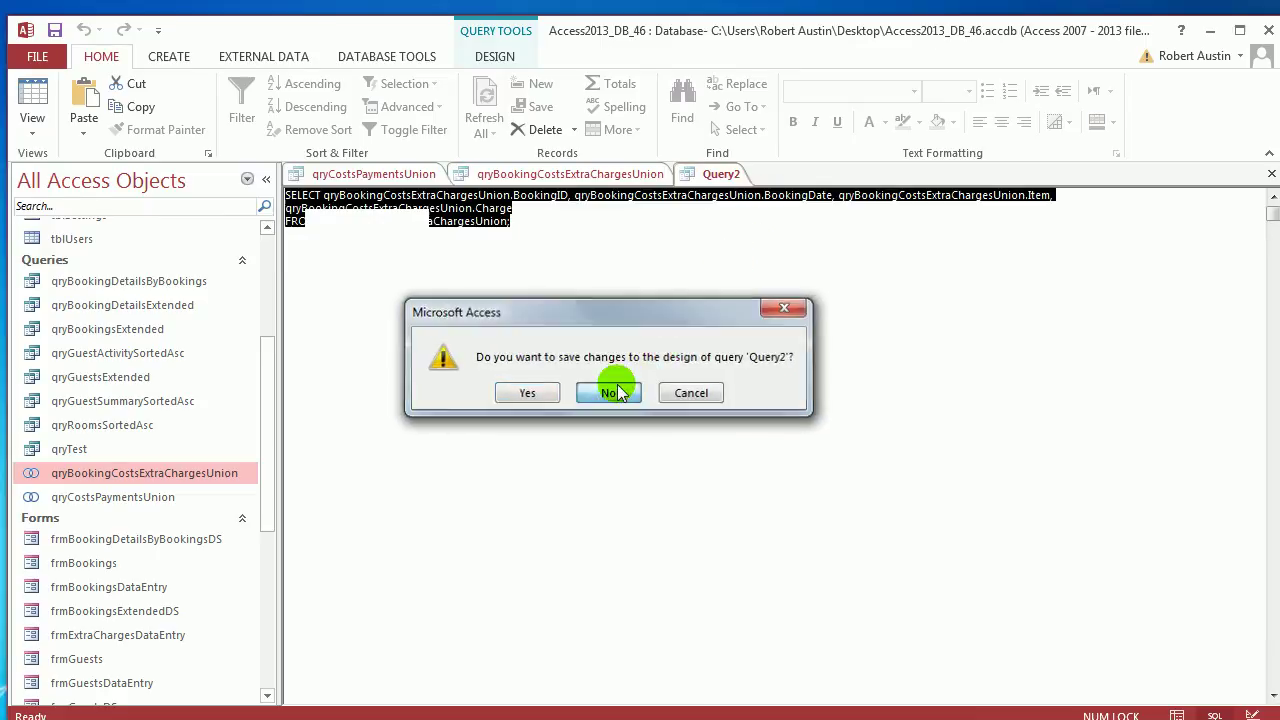
{"action": "left_click", "coordinate": [604, 390]}
{"action": "right_click", "coordinate": [609, 175]}
{"action": "left_click", "coordinate": [634, 206]}
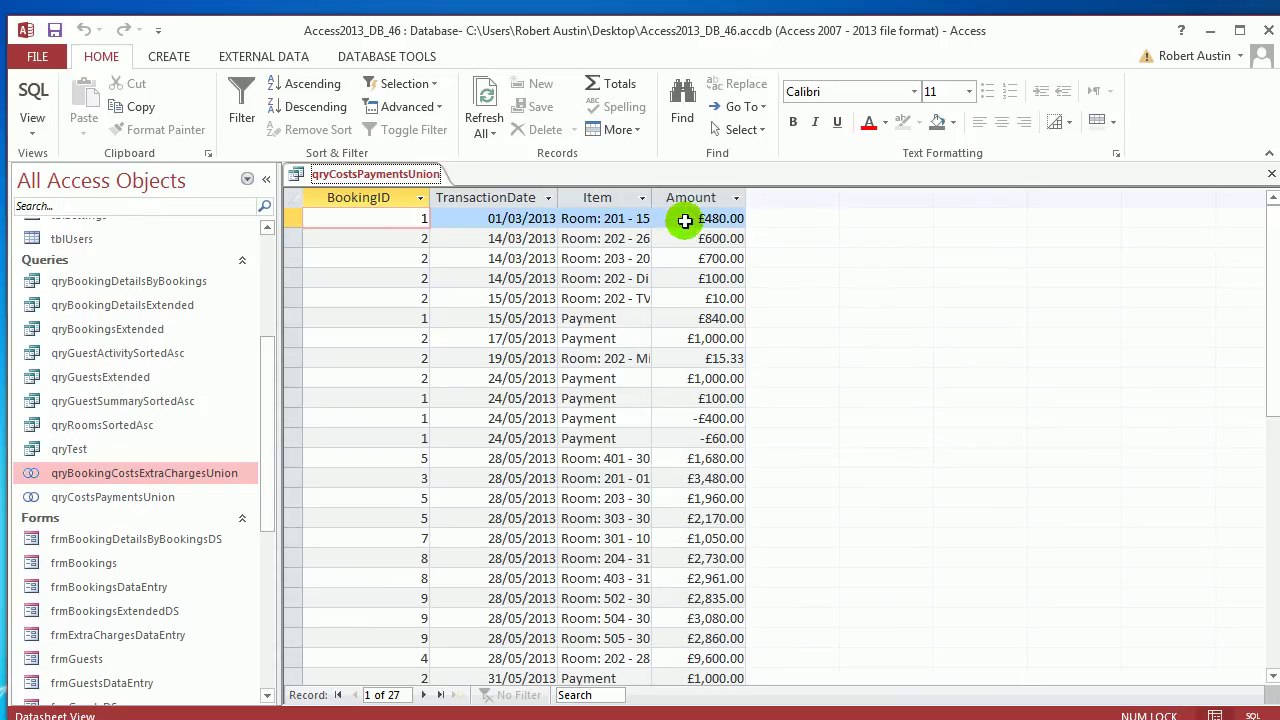
Step: Fit the Item column of qryCostsPaymentsUnion to its contents and review the query's second SELECT statement in SQL View before rerunning it
{"action": "double_click", "coordinate": [654, 199]}
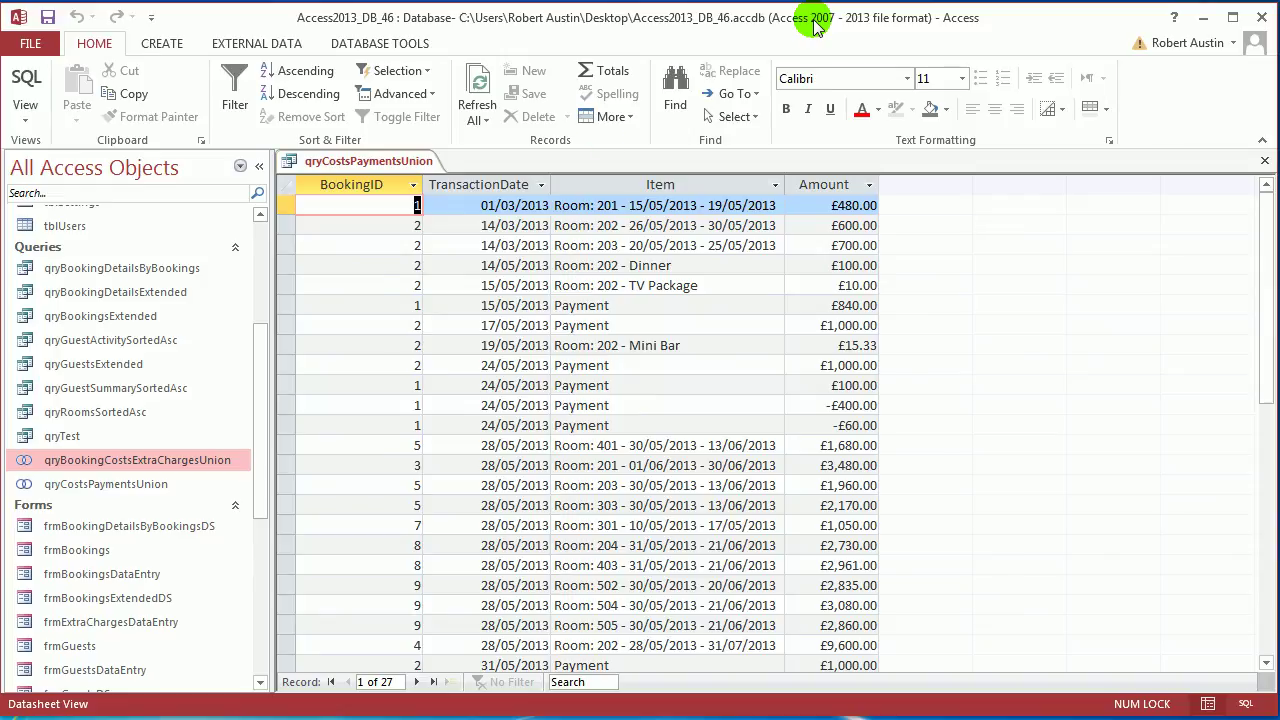
{"action": "right_click", "coordinate": [365, 163]}
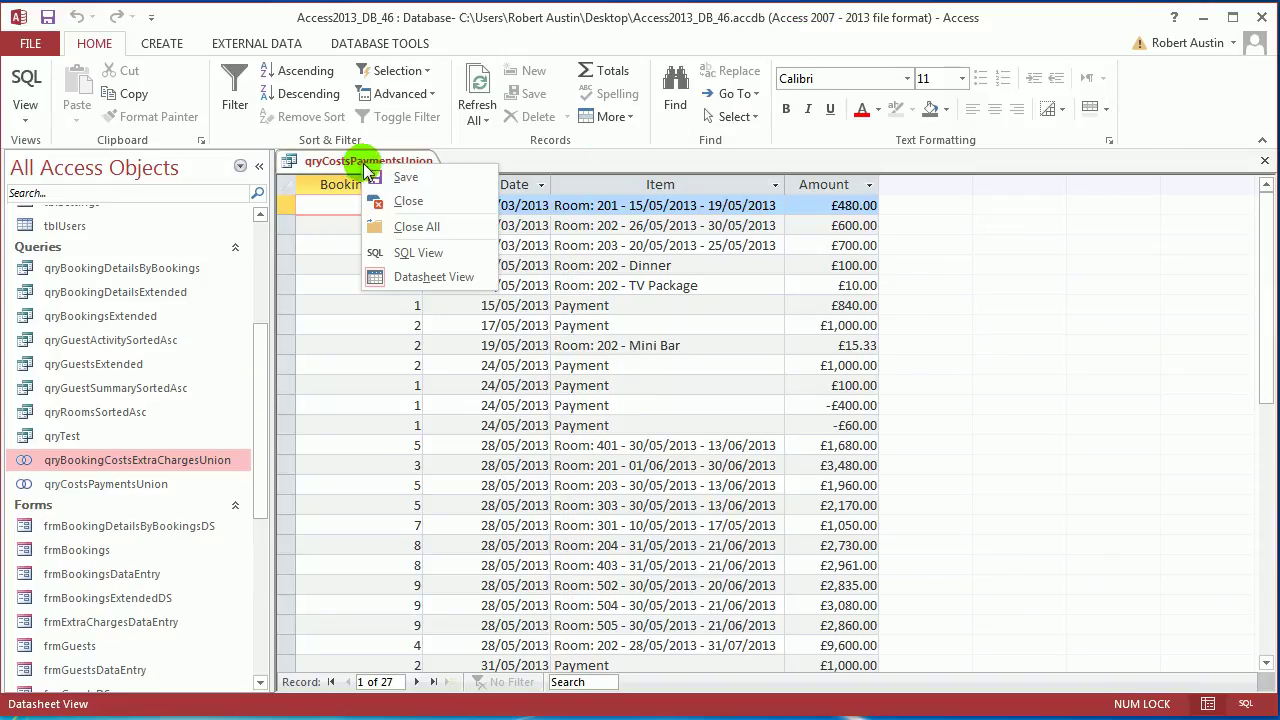
{"action": "left_click", "coordinate": [412, 252]}
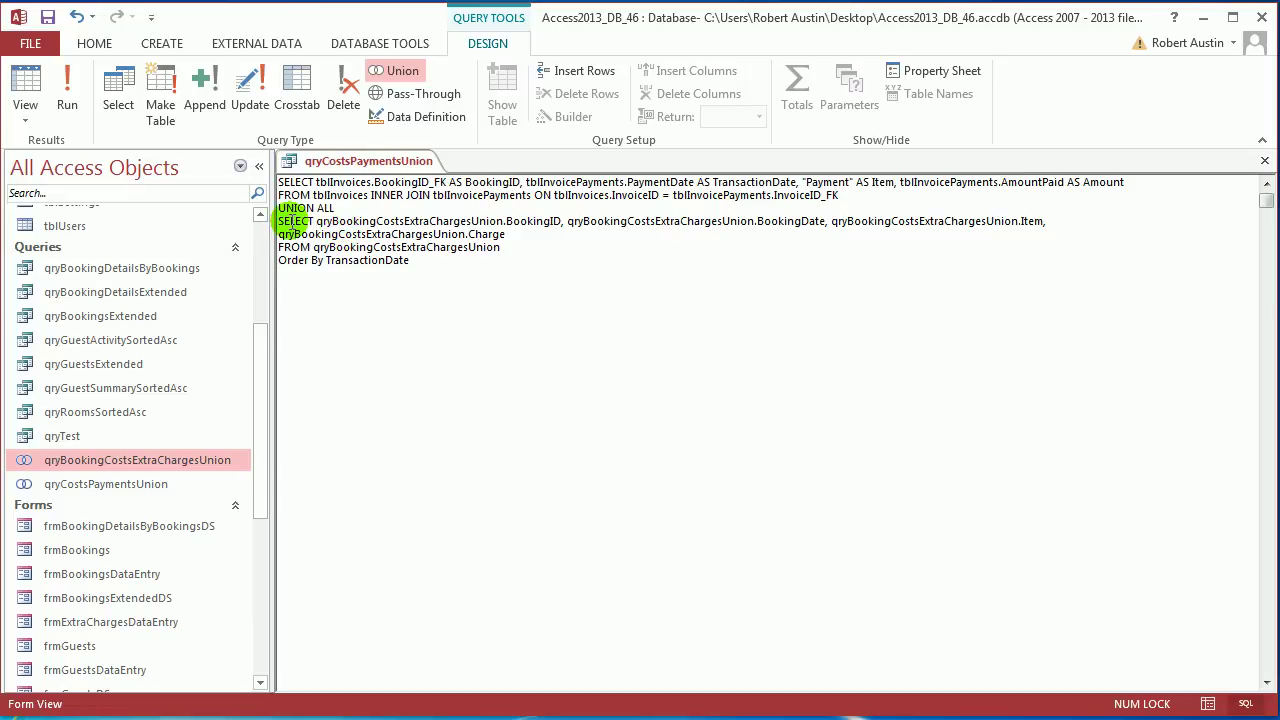
{"action": "left_click_drag", "start_coordinate": [278, 220], "coordinate": [528, 234]}
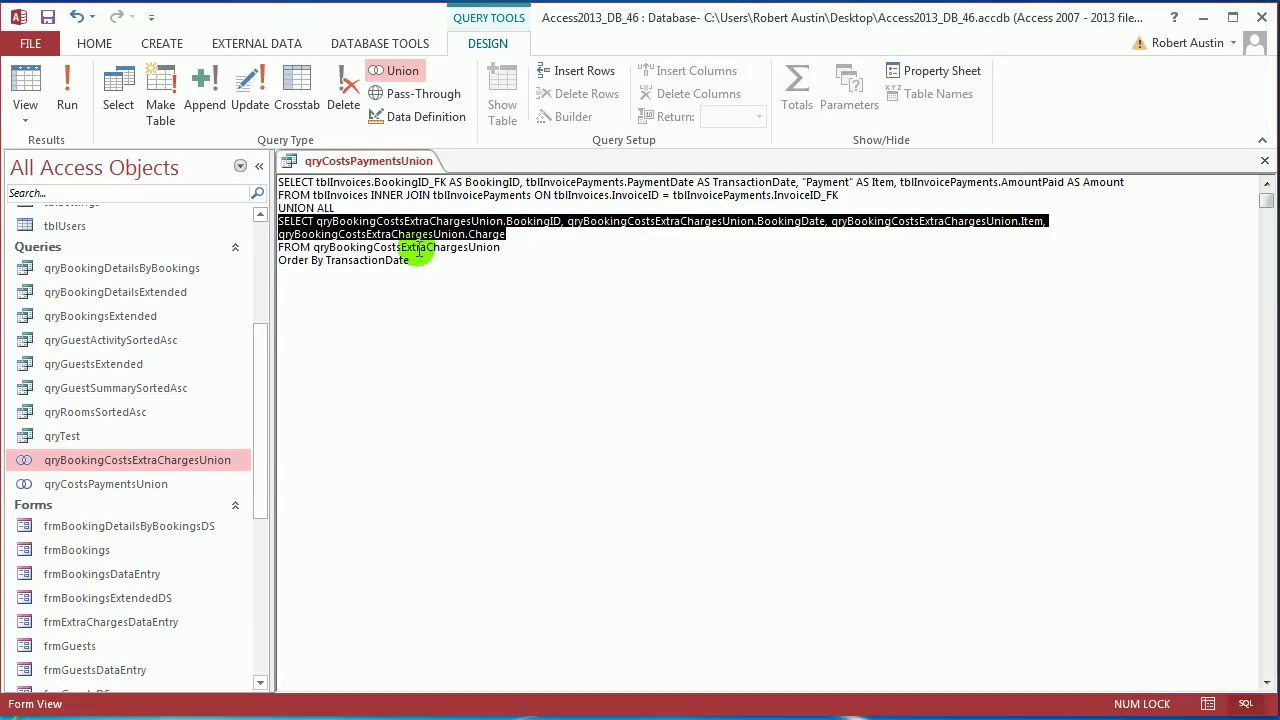
{"action": "left_click", "coordinate": [100, 484]}
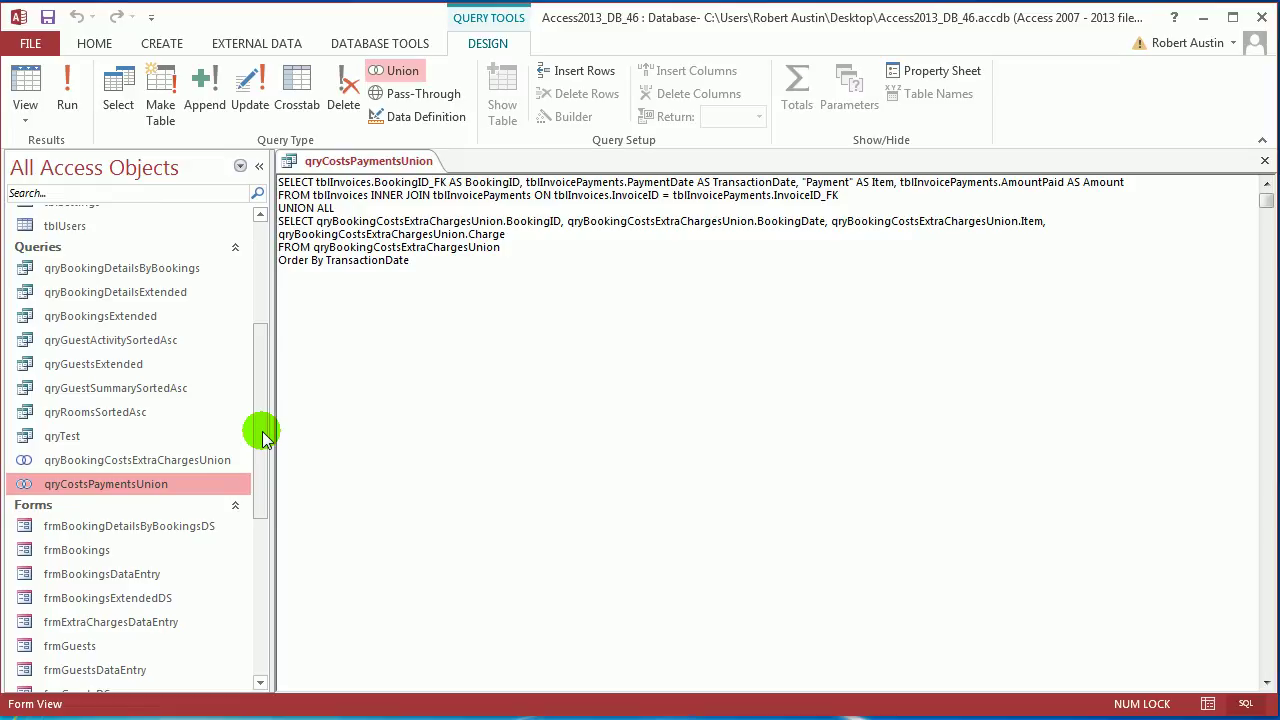
{"action": "left_click", "coordinate": [70, 95]}
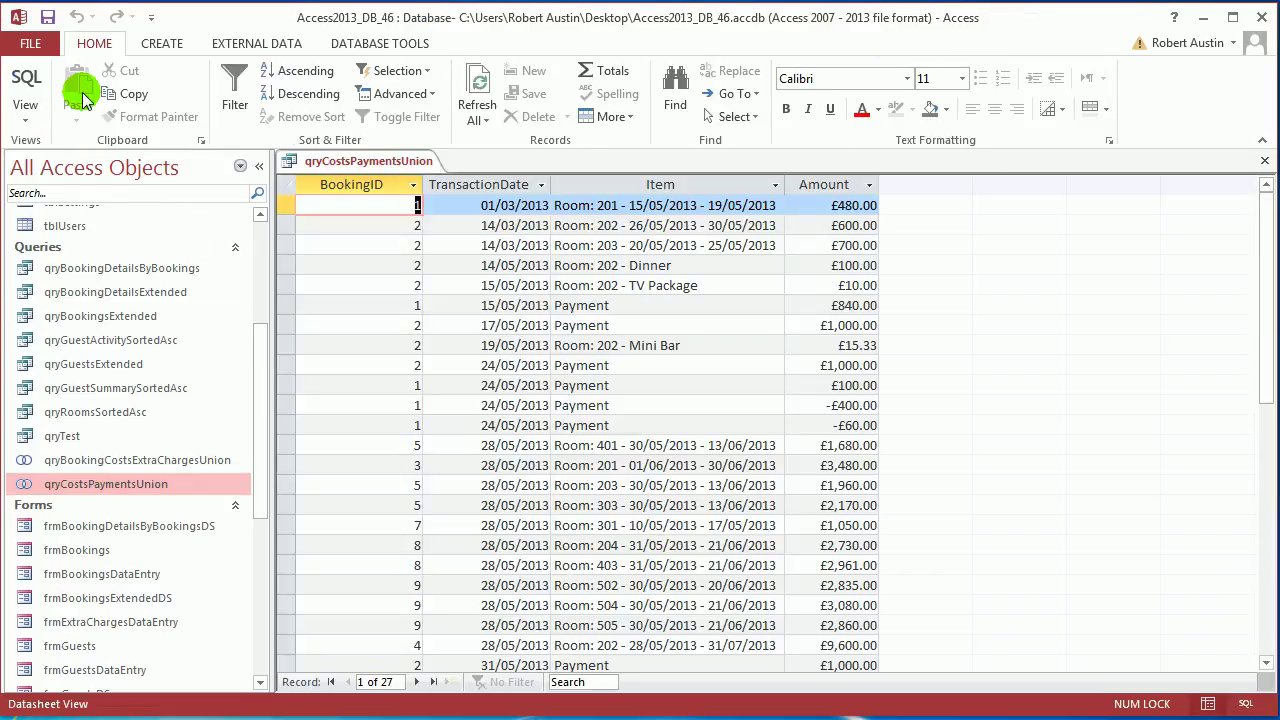